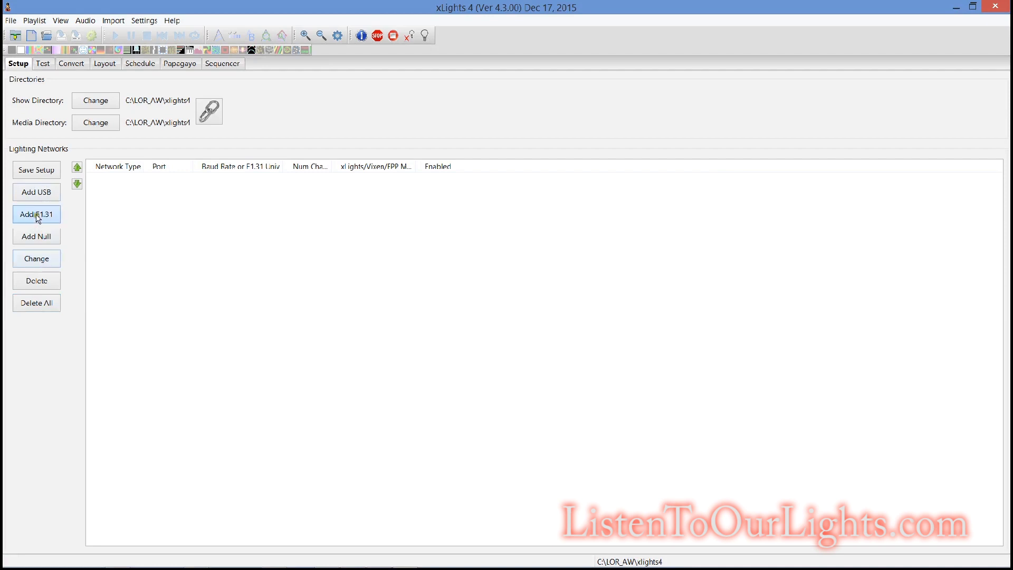
Add an E1.31 Multicast network with starting universe 50 and last channel 48, then view the Layout
click(37, 217)
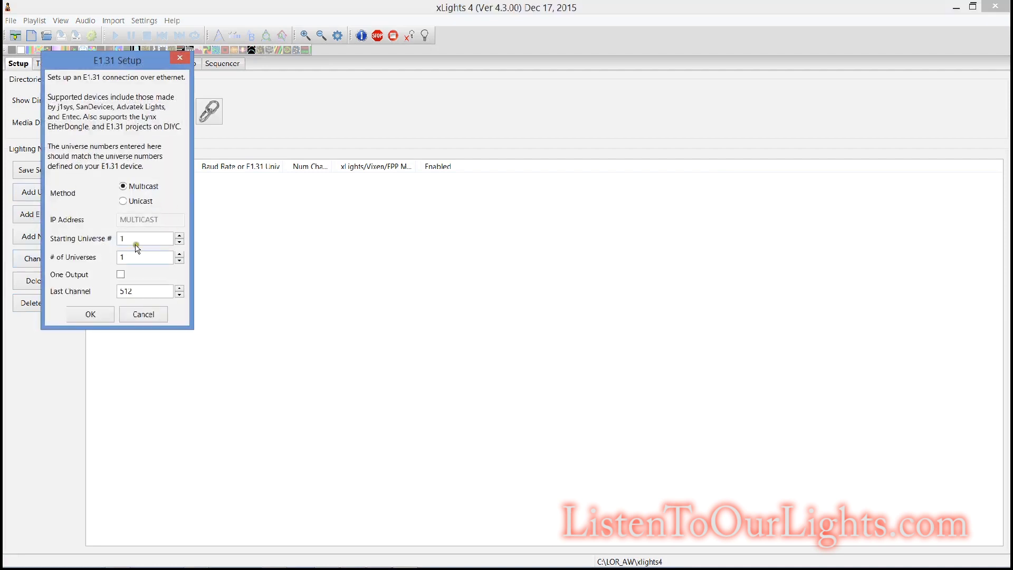
drag(133, 241, 112, 243)
double_click(150, 291)
text(4)
click(91, 314)
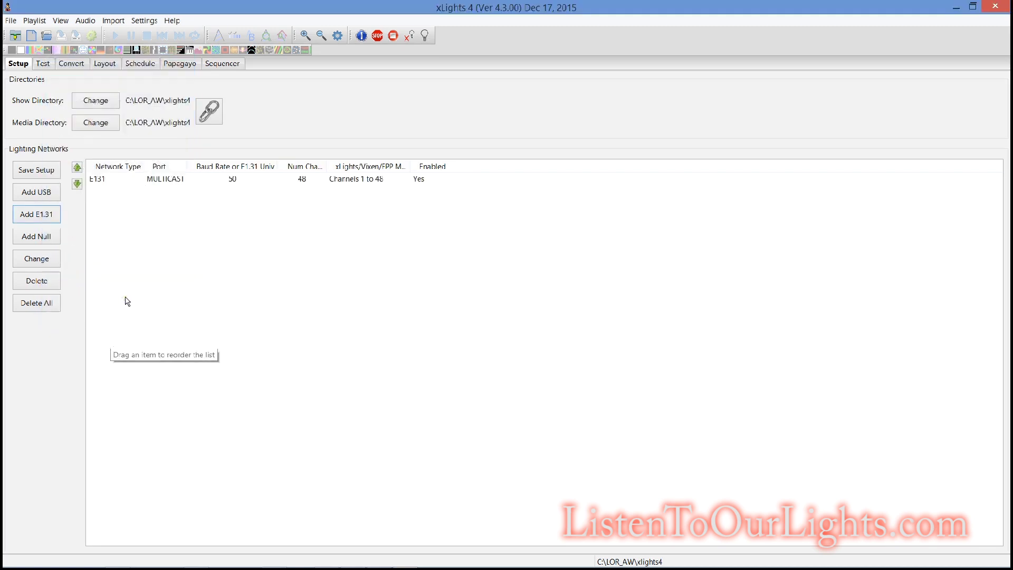
click(104, 64)
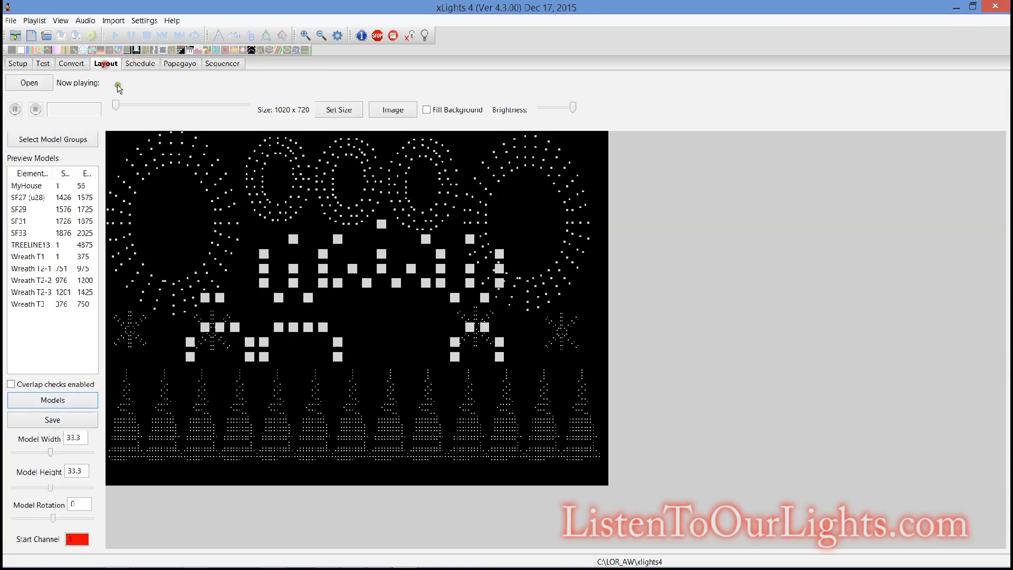
Start a new model in the Layout model list and display it as a Single Line
click(53, 401)
click(153, 92)
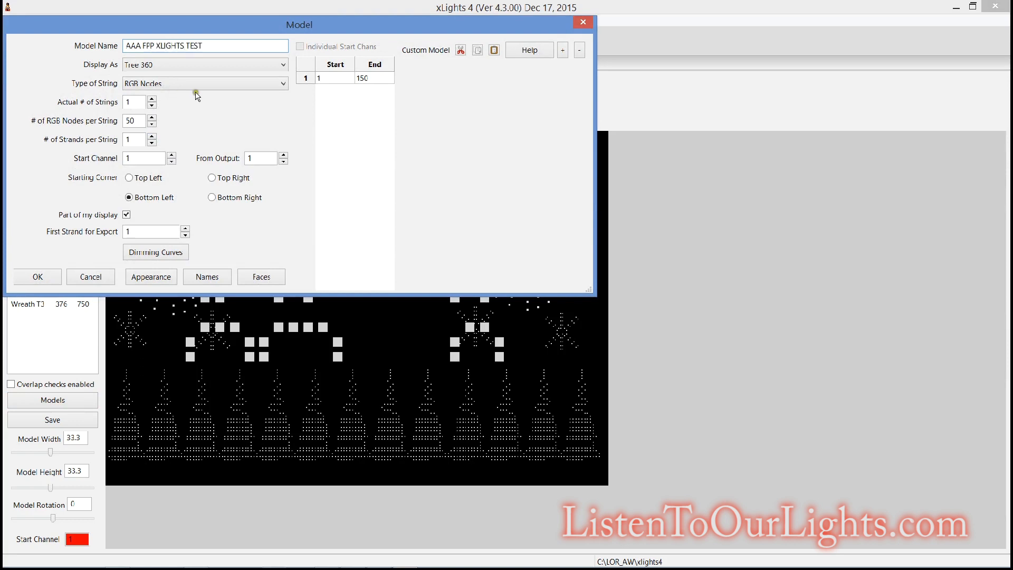
click(261, 66)
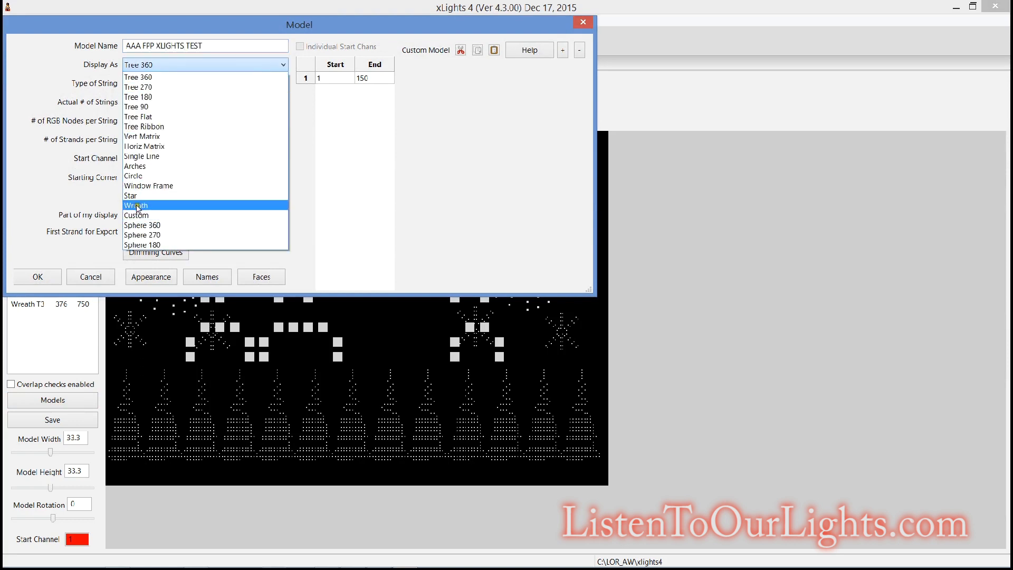
click(144, 157)
Give AAA FPP XLIGHTS TEST 48 strings of 1 node, Single Color White, and save it
double_click(144, 103)
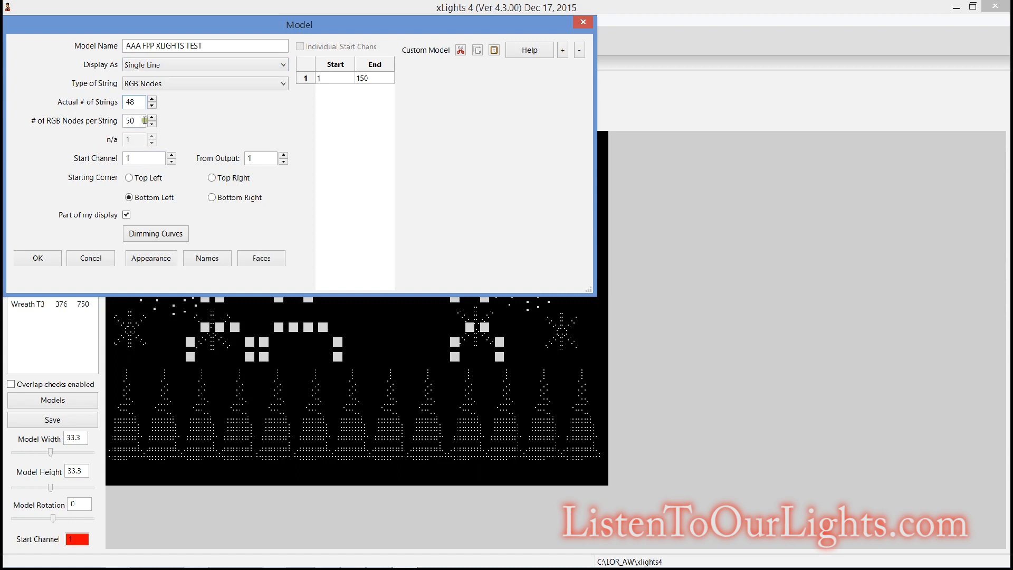
text(48)
double_click(134, 121)
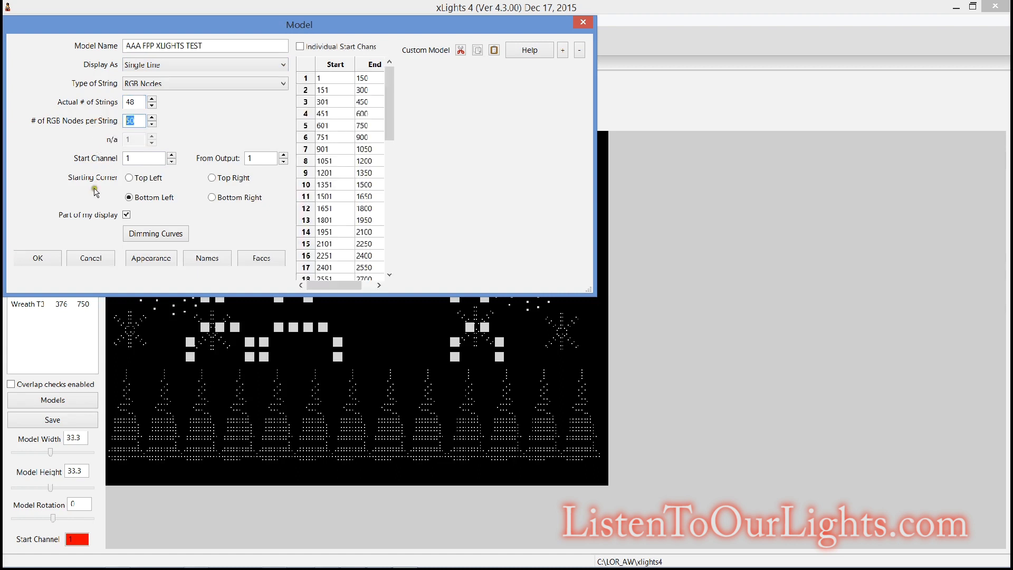
text(1)
click(271, 84)
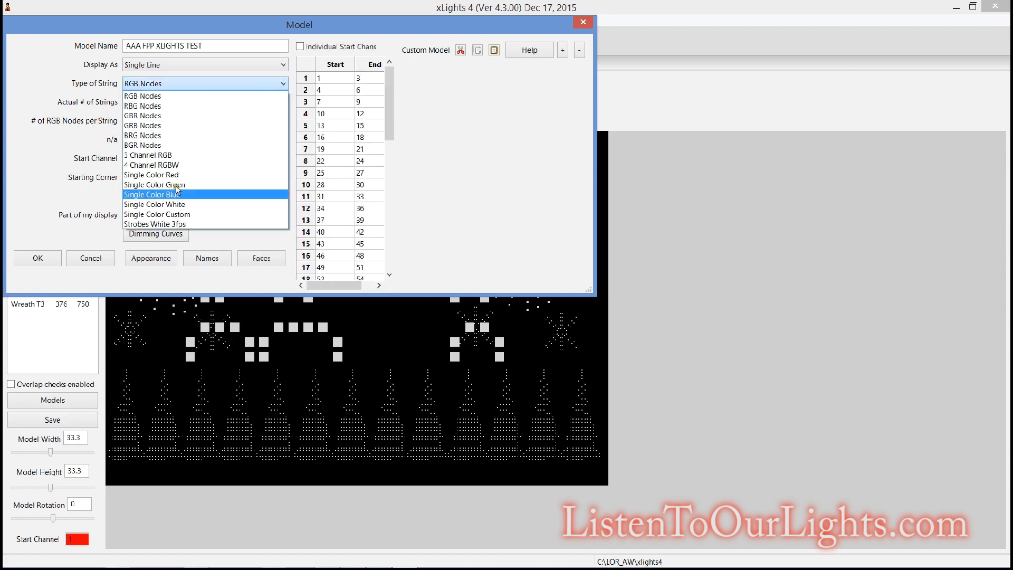
click(180, 204)
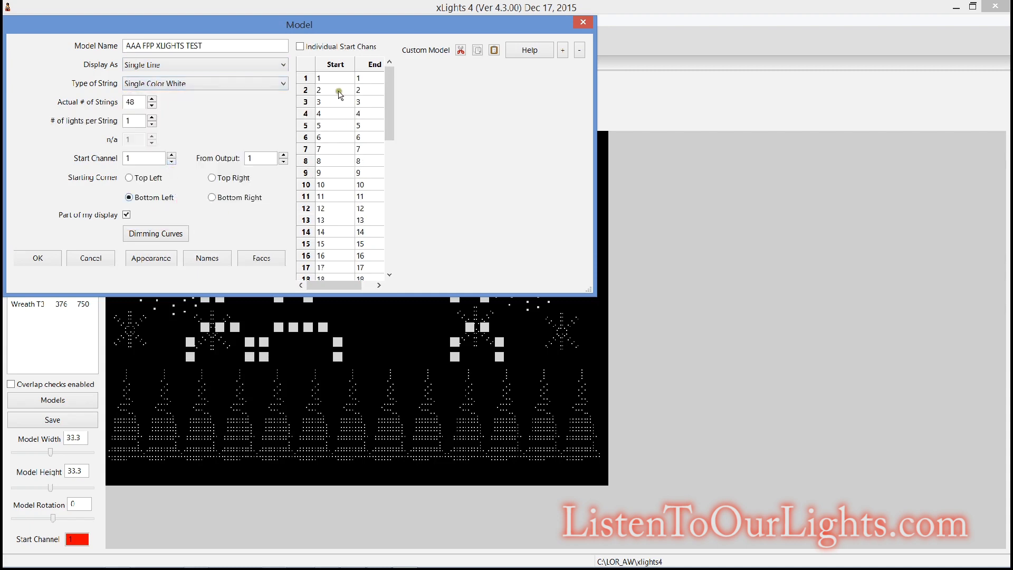
click(37, 257)
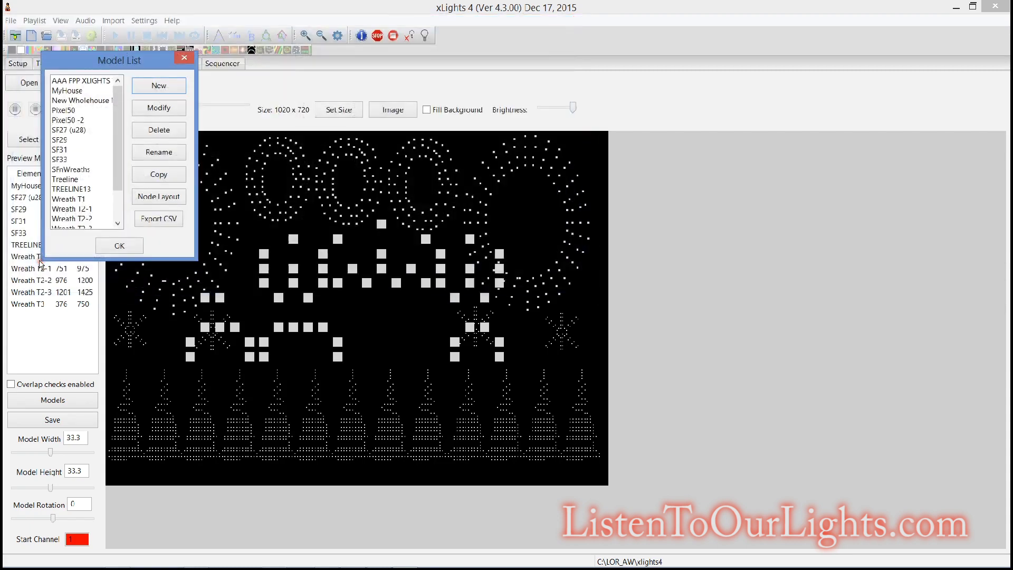
click(120, 245)
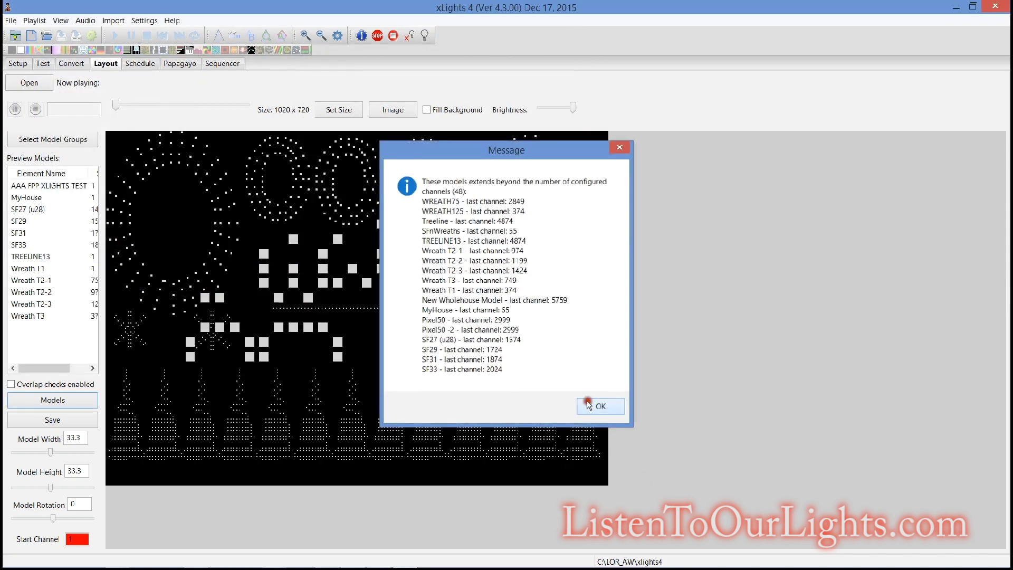
click(591, 409)
Create a new Animation sequence with a chosen frame rate and no imported data
click(222, 63)
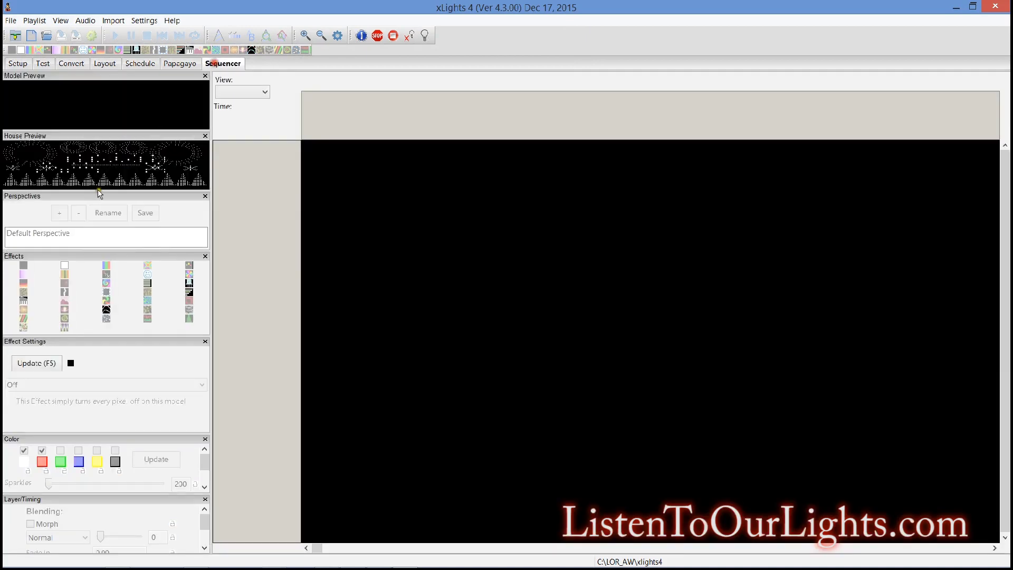
click(15, 22)
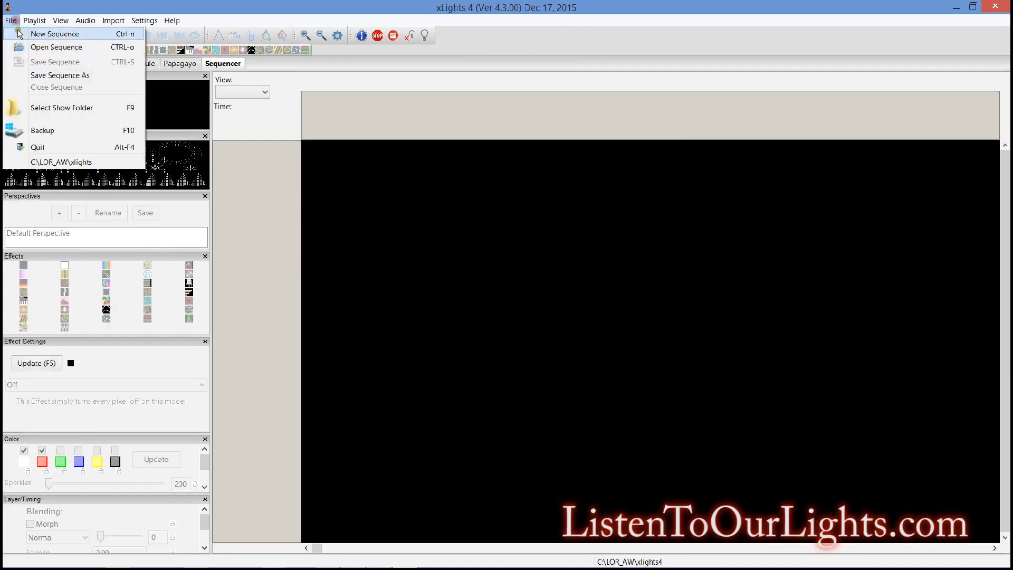
click(39, 32)
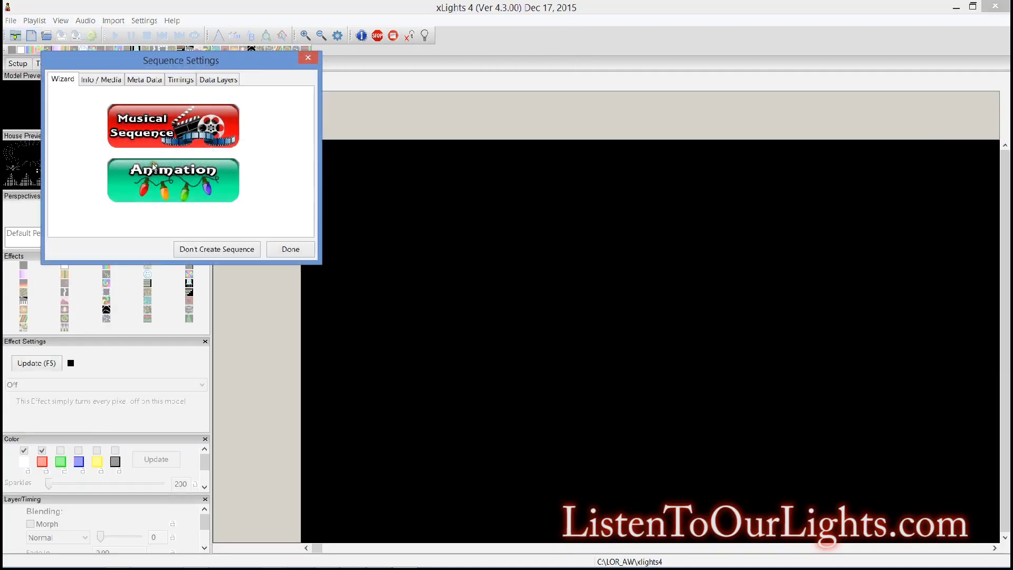
click(156, 168)
click(160, 150)
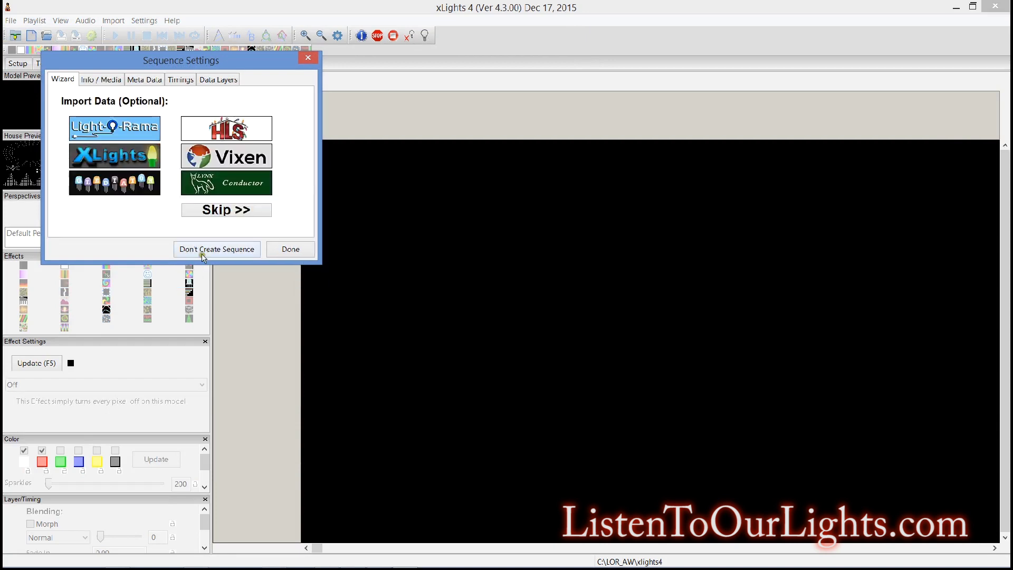
click(289, 250)
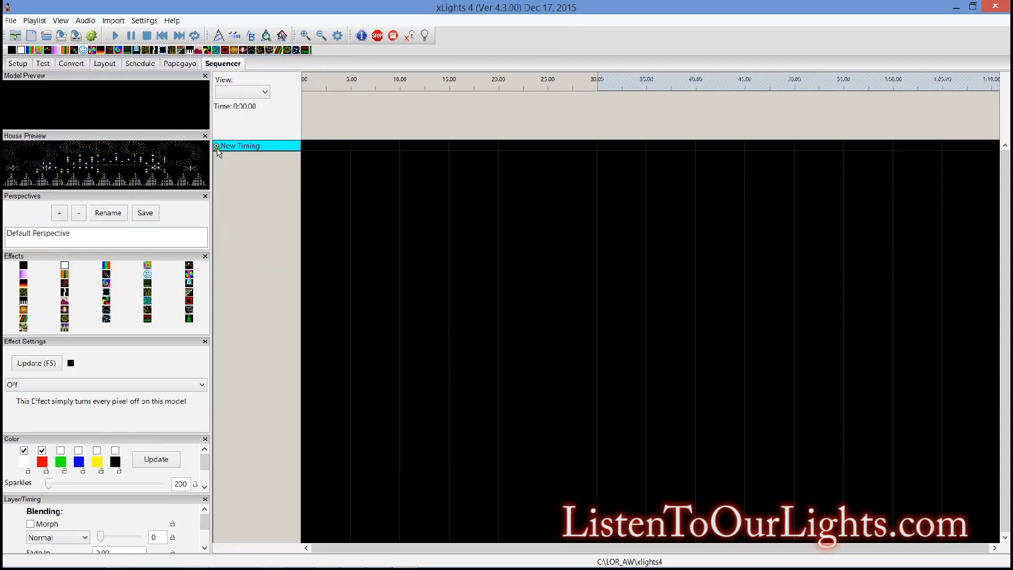
Add the AAA FPP XLIGHTS TEST model to the sequence via Display Elements
right_click(259, 149)
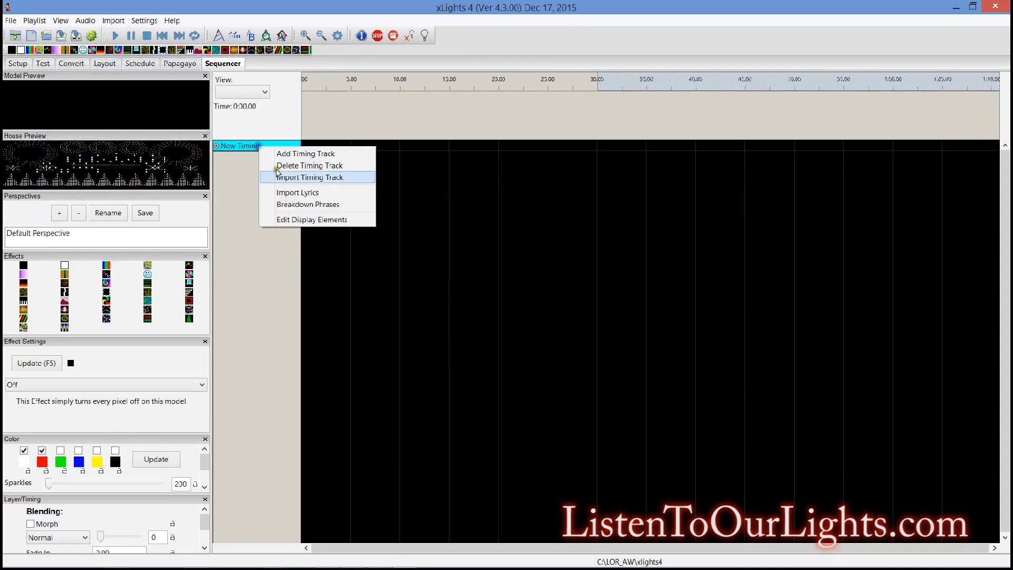
click(292, 219)
click(276, 250)
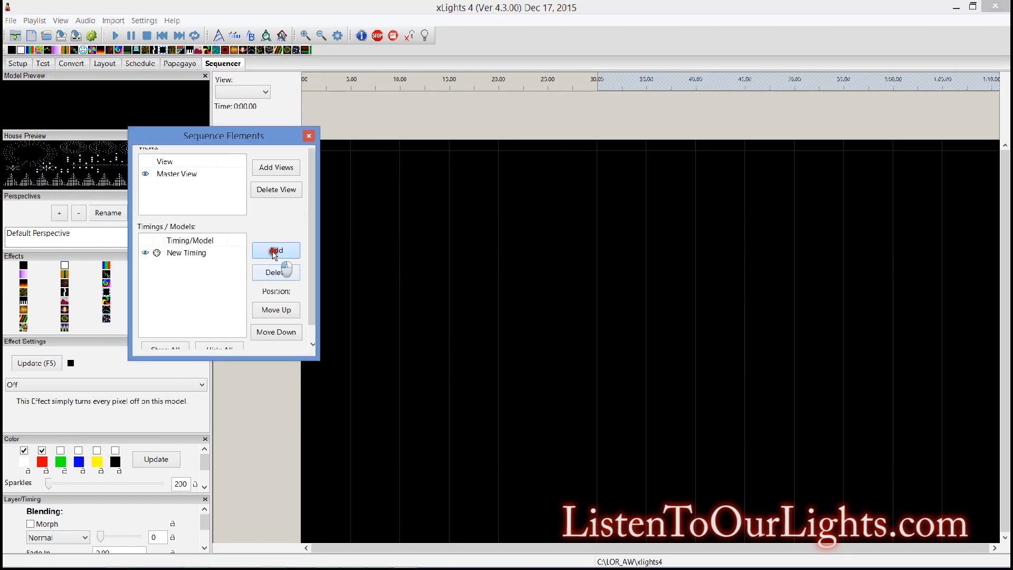
click(184, 199)
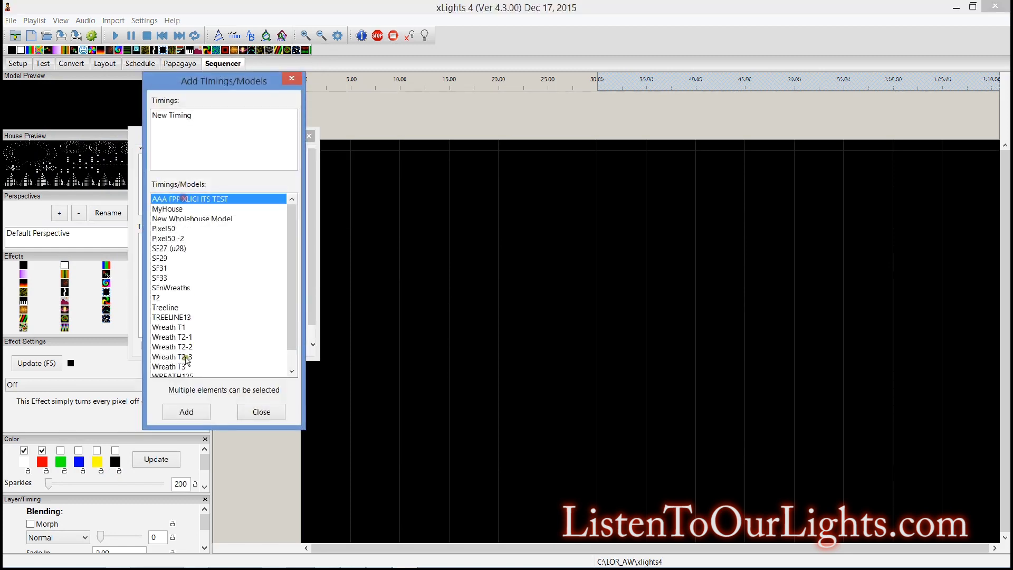
click(186, 411)
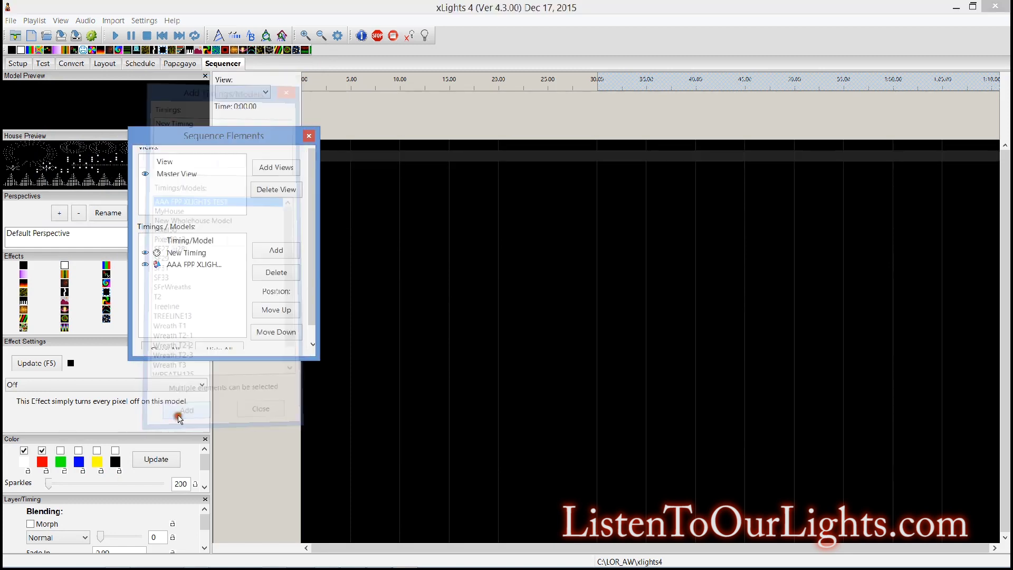
click(308, 136)
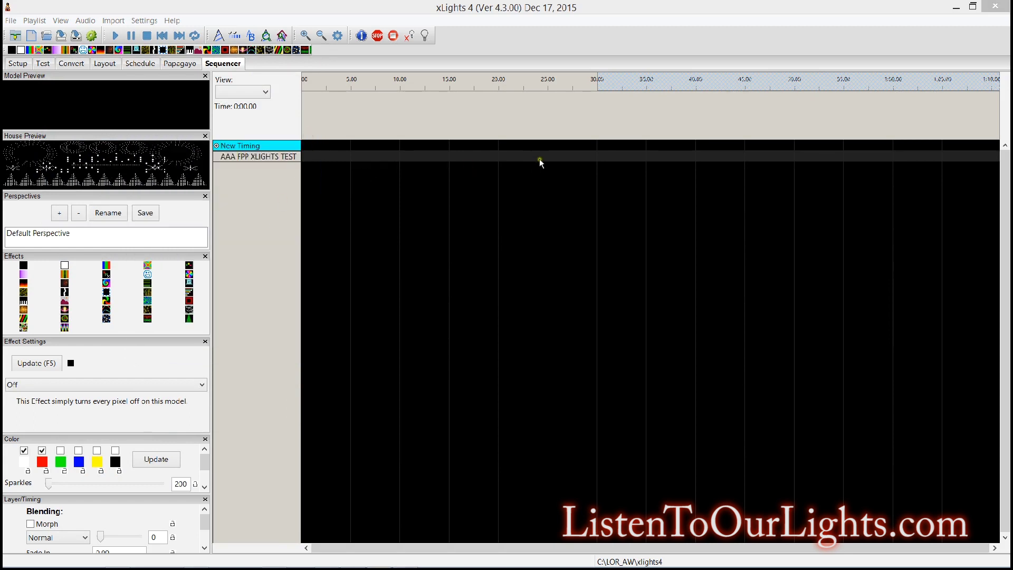
click(444, 157)
Mark 15 s and 30 s on the New Timing track, ending the span at 30 s
click(447, 118)
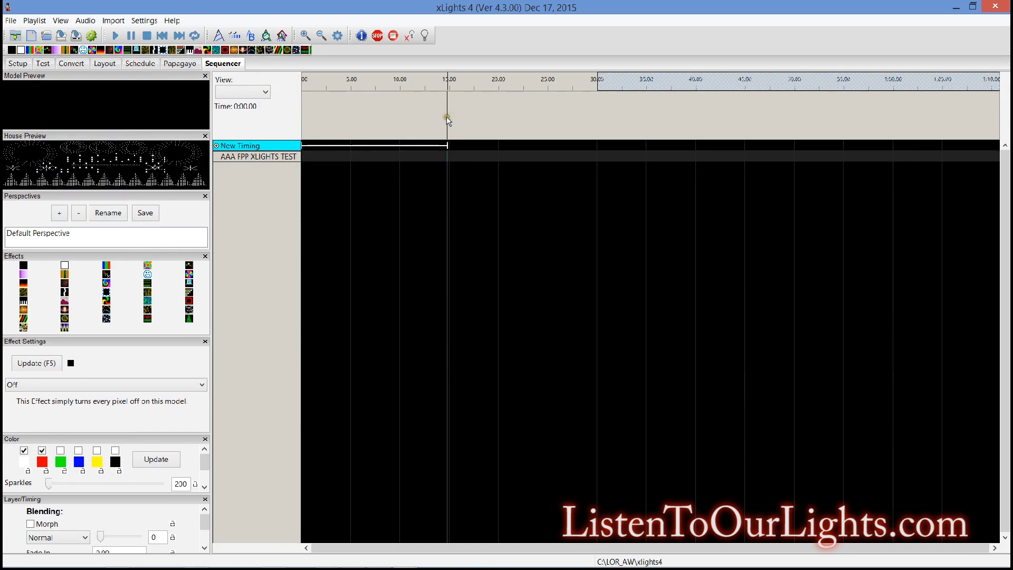
click(596, 107)
drag(620, 156, 447, 164)
drag(617, 146, 597, 149)
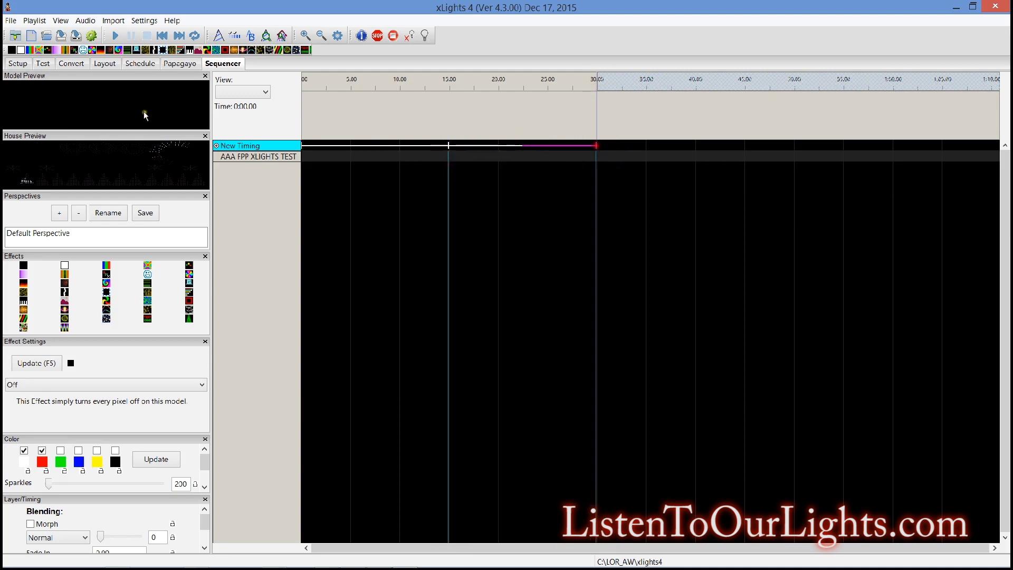
Place a Bars effect on the model from 0–15 s using white and black, Palette Rep 5
click(33, 49)
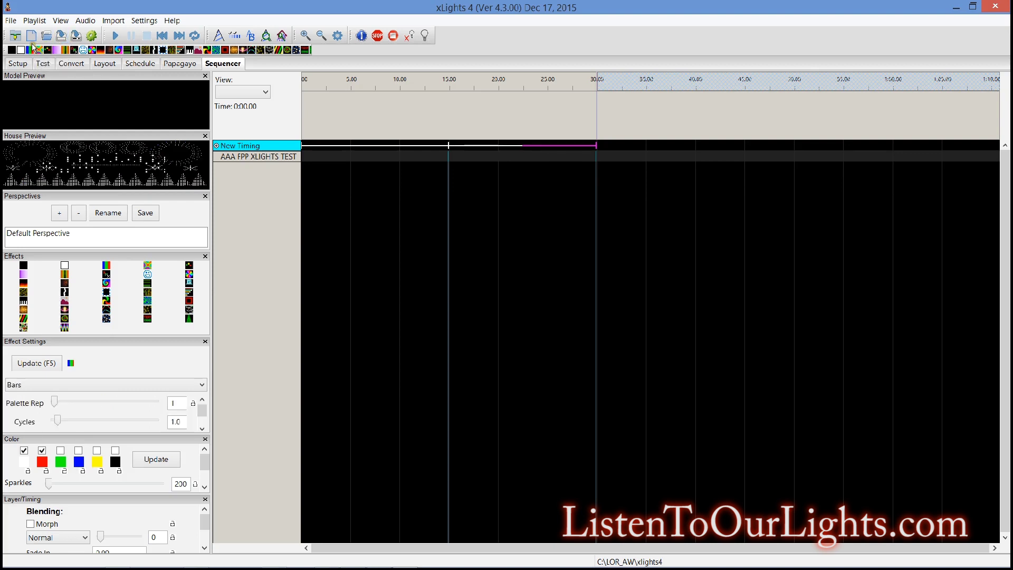
drag(35, 50, 365, 158)
drag(34, 50, 350, 158)
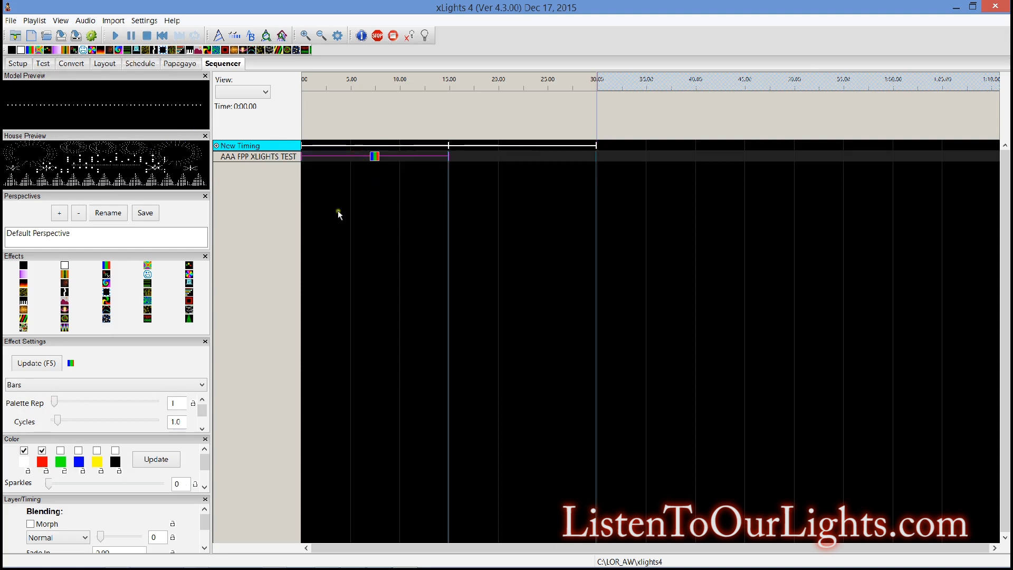
click(42, 450)
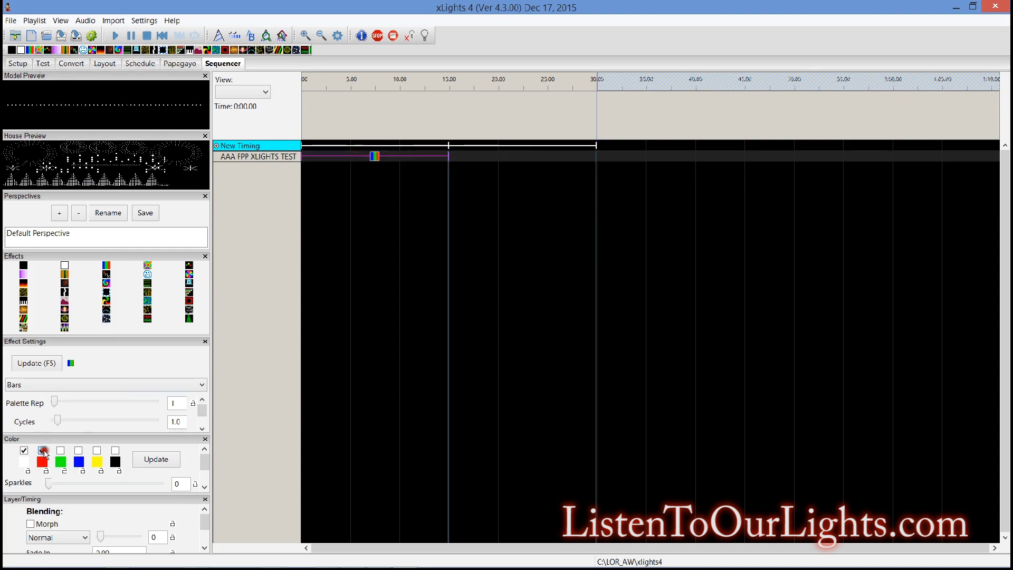
click(116, 451)
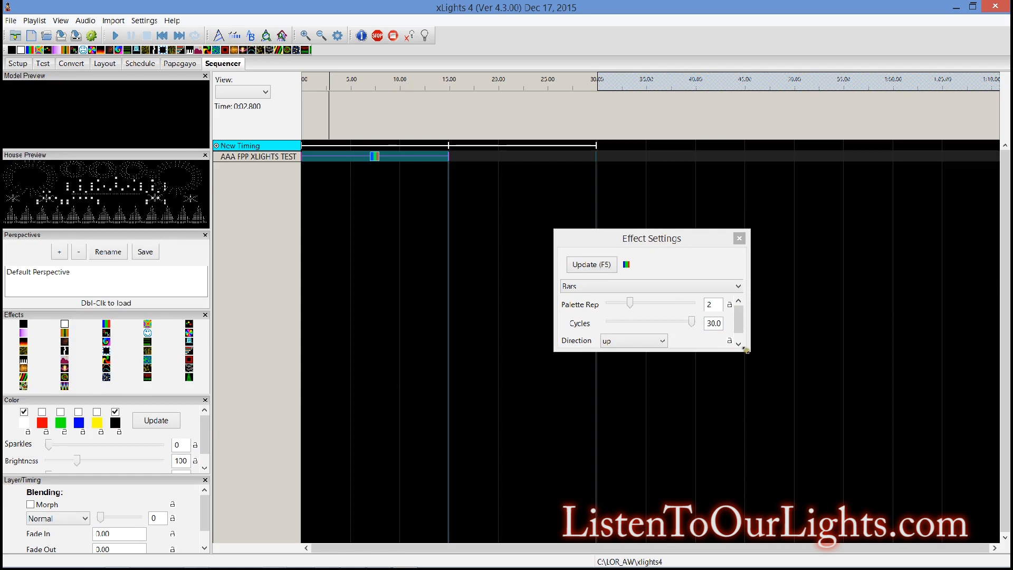
drag(745, 349, 871, 465)
drag(663, 304, 829, 301)
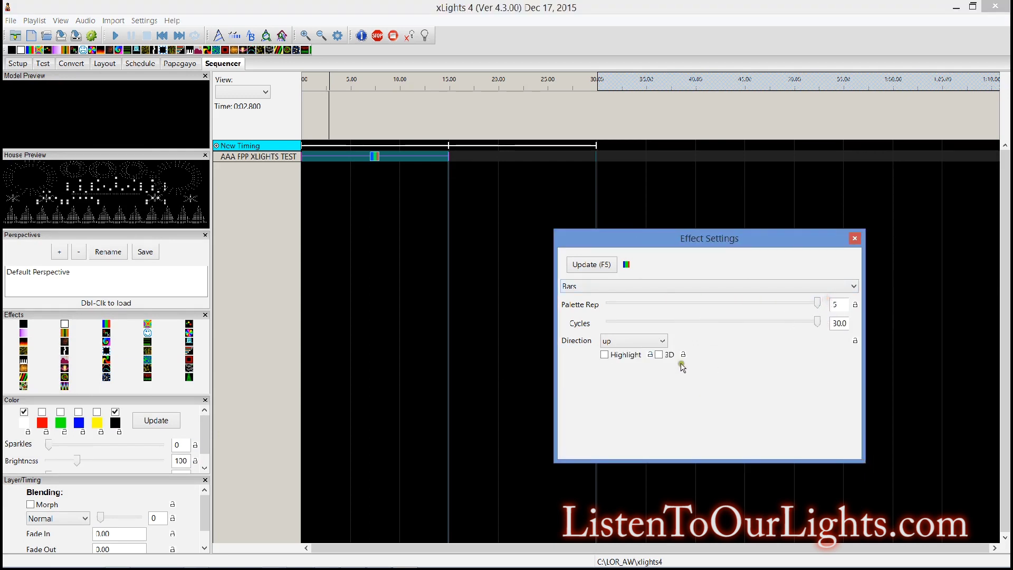
Set the first Bars effect's Direction to Left and apply it
click(659, 341)
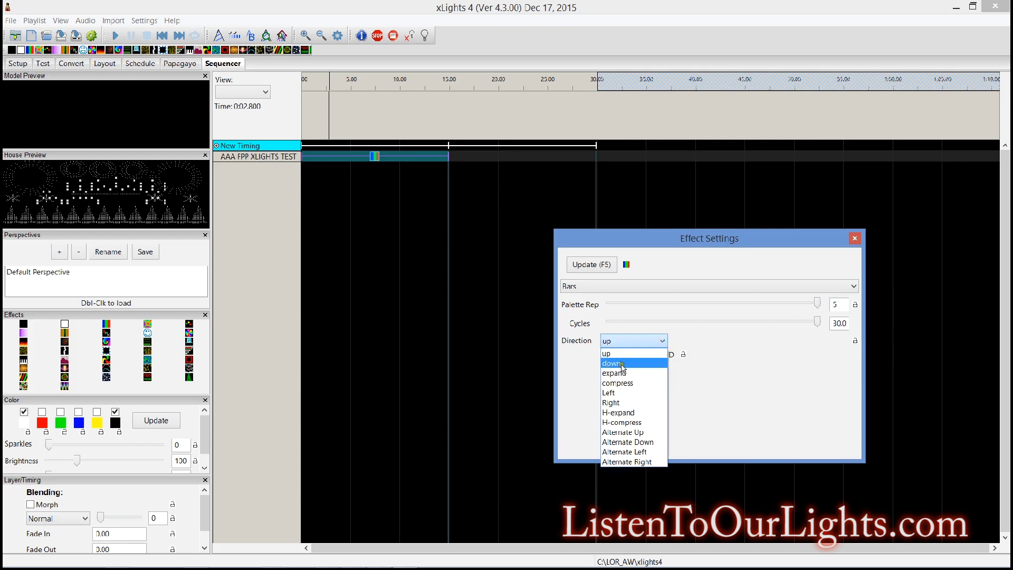
click(618, 395)
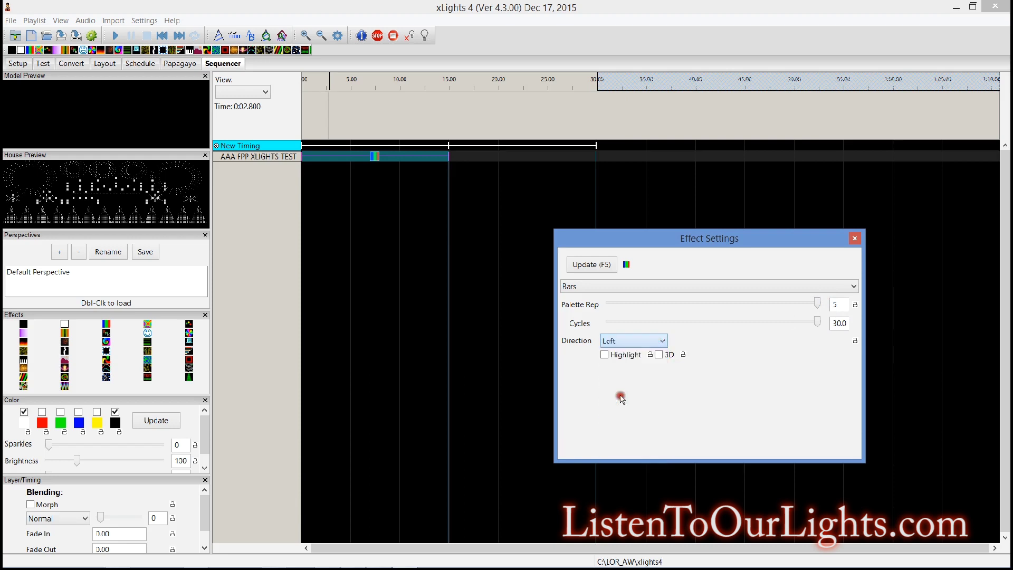
click(591, 264)
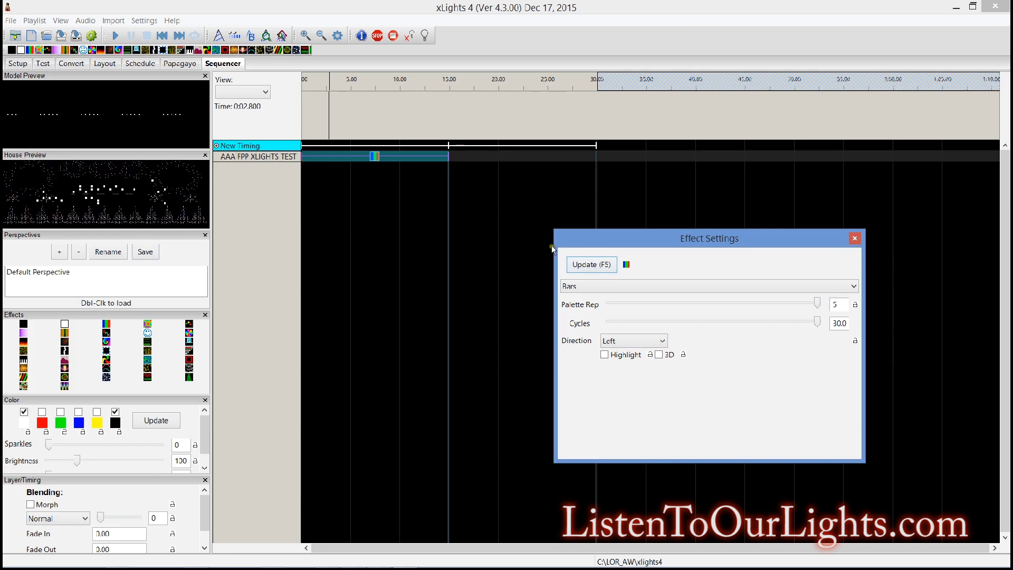
click(591, 264)
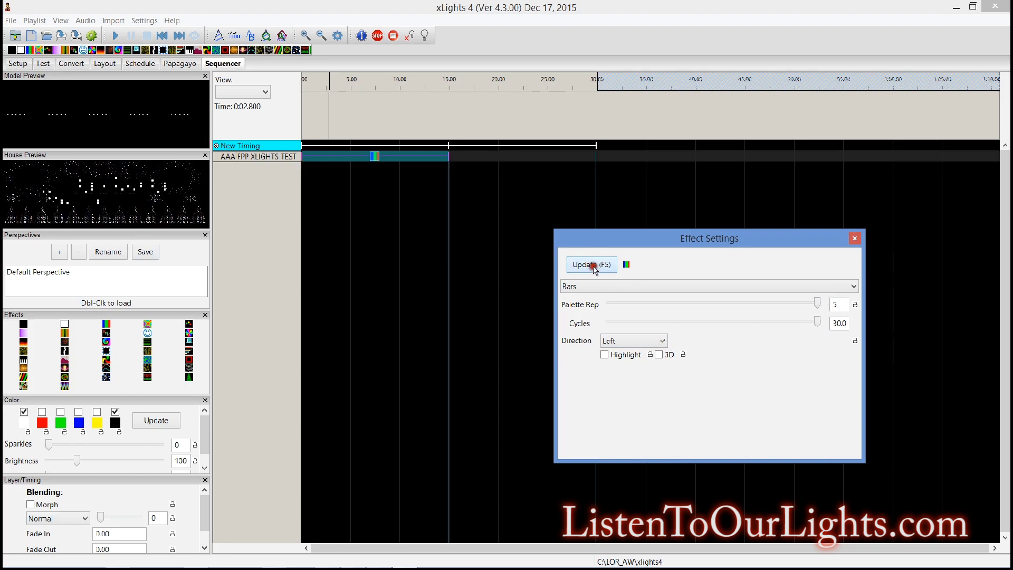
click(853, 238)
click(407, 158)
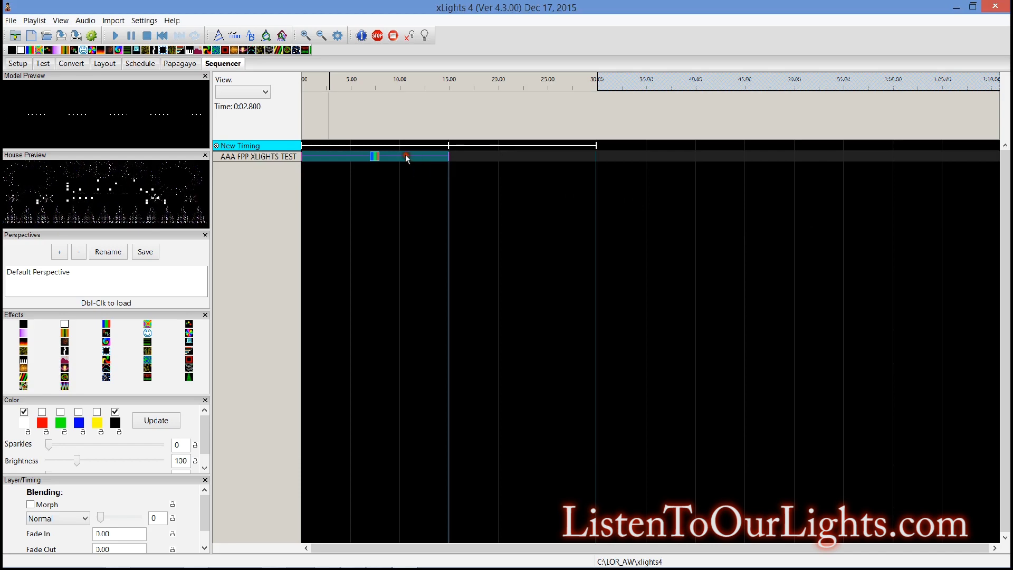
Paste a second Bars effect into the 15–30 s slot and set its Direction to Right
click(474, 156)
key(ctrl+v)
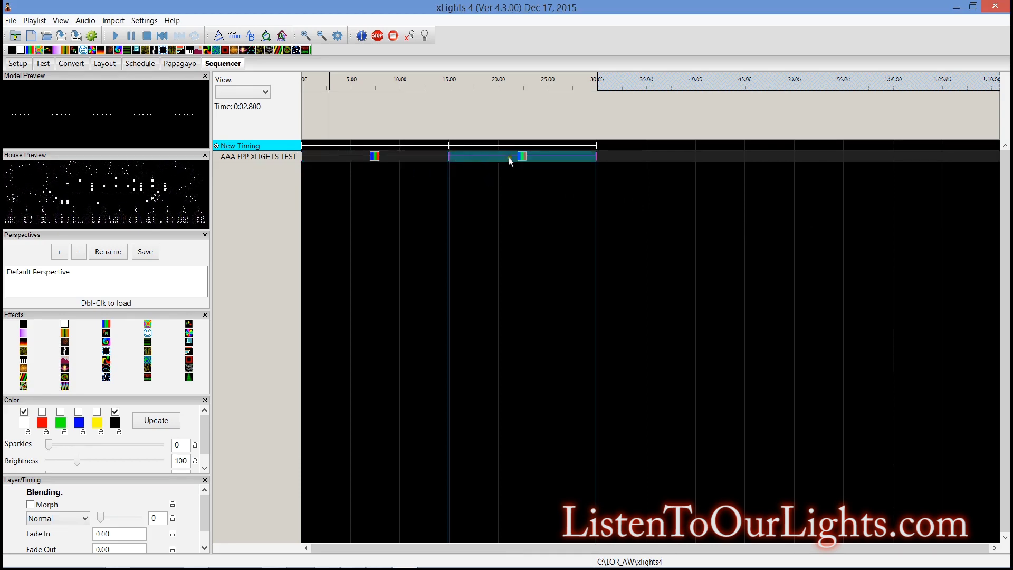
right_click(510, 158)
click(495, 158)
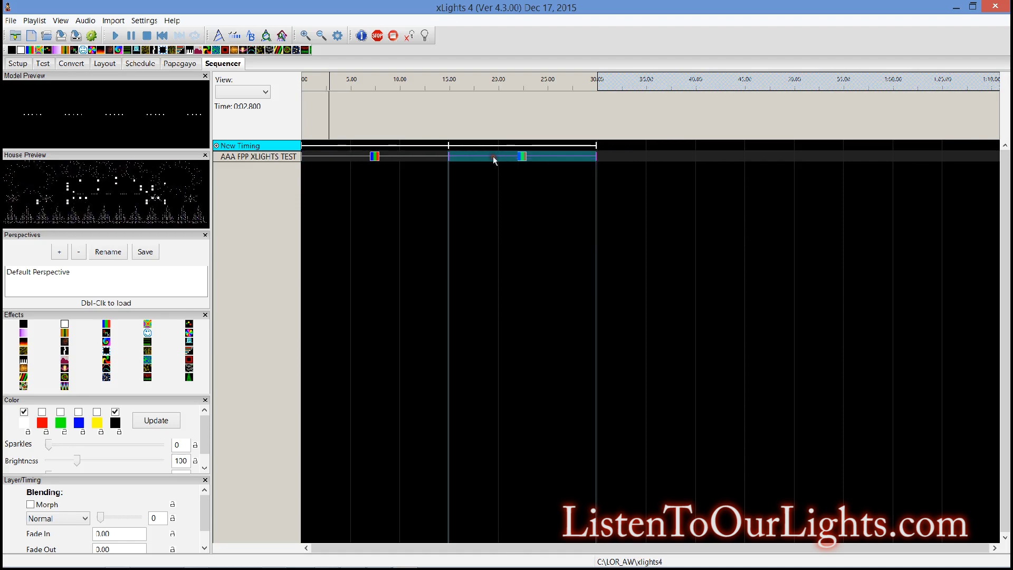
click(213, 35)
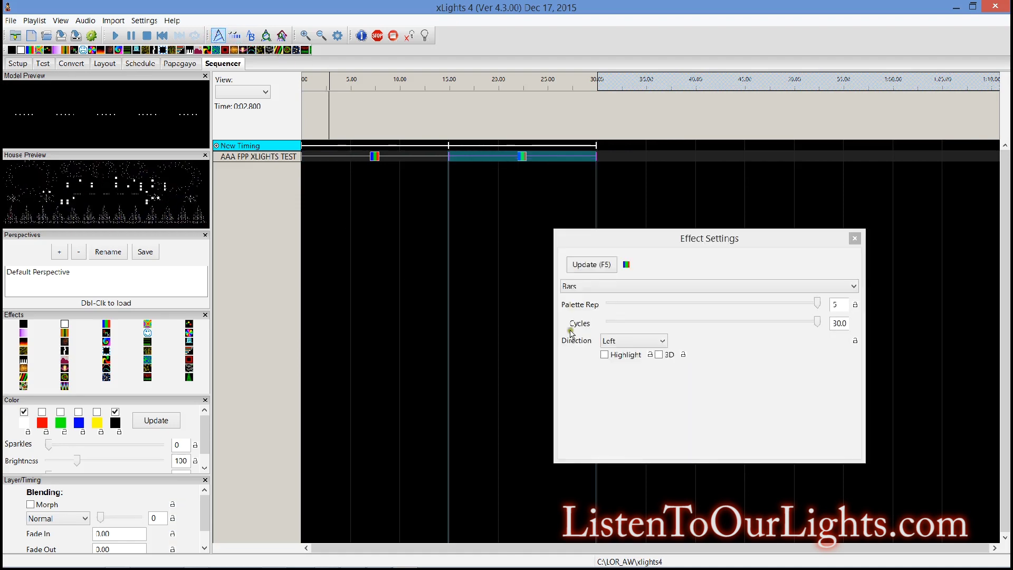
click(636, 342)
click(620, 403)
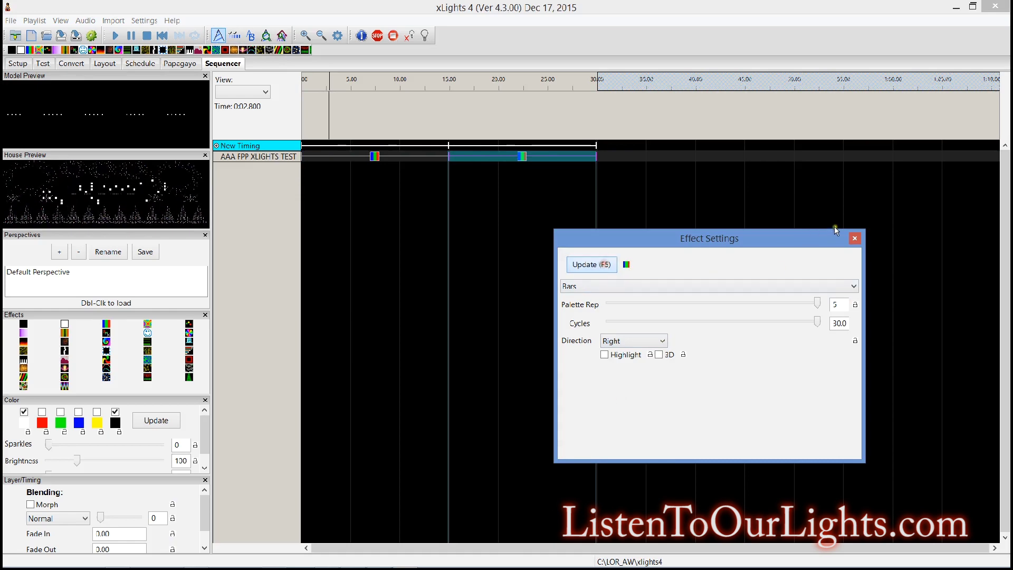
click(854, 238)
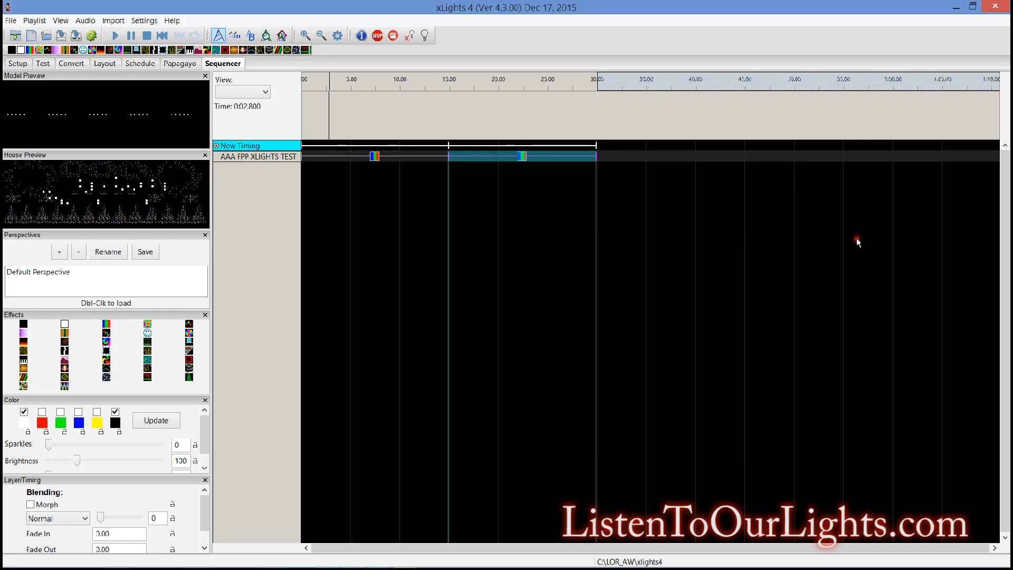
Save the sequence under the file name FPPTEST2
click(77, 37)
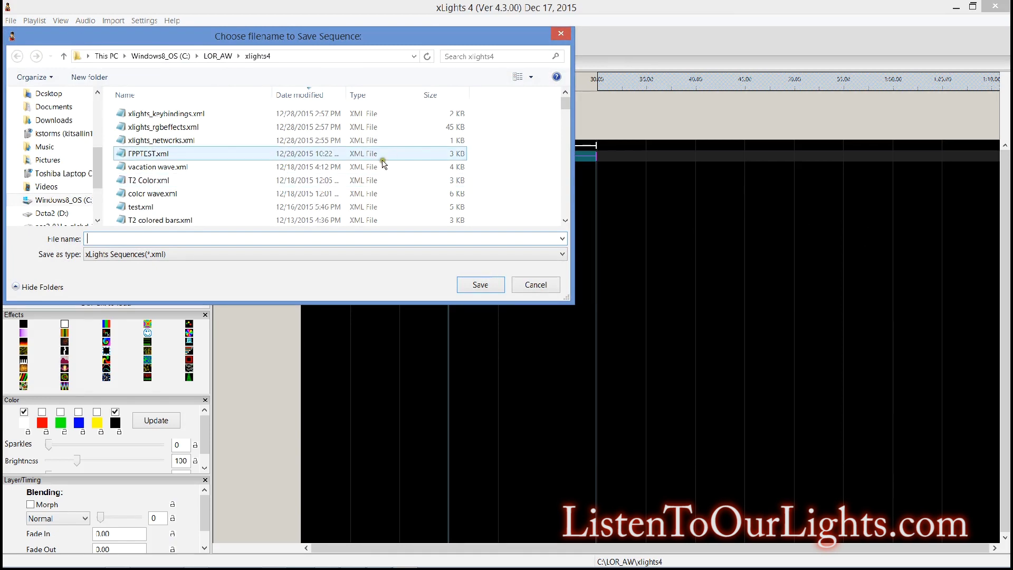
click(549, 256)
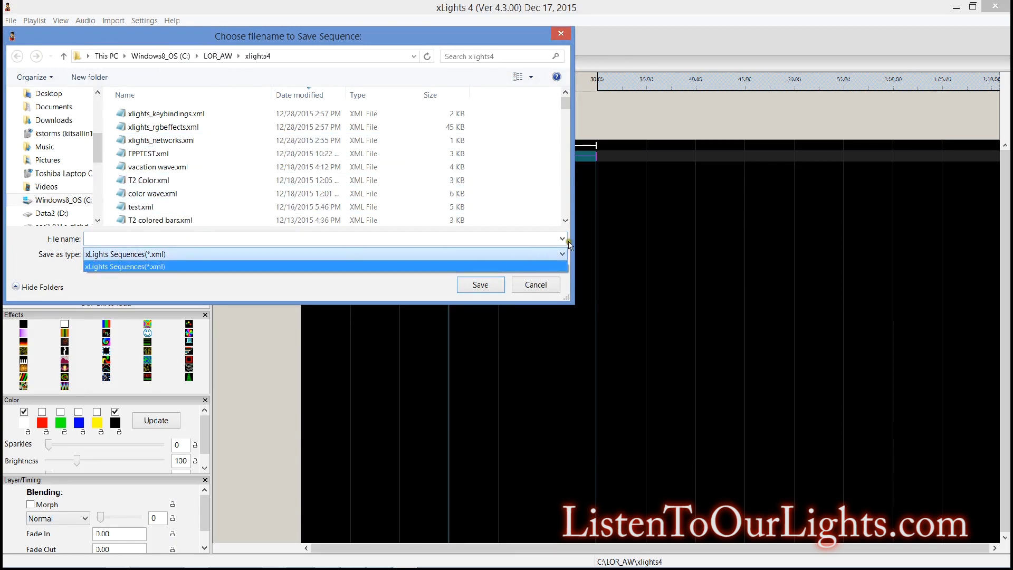
click(567, 240)
click(212, 241)
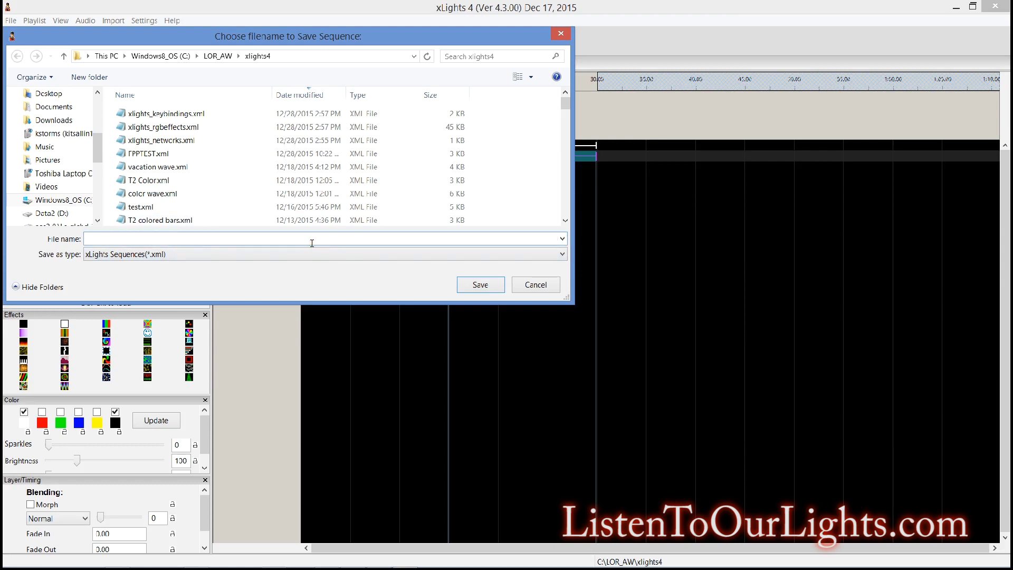
text(cF)
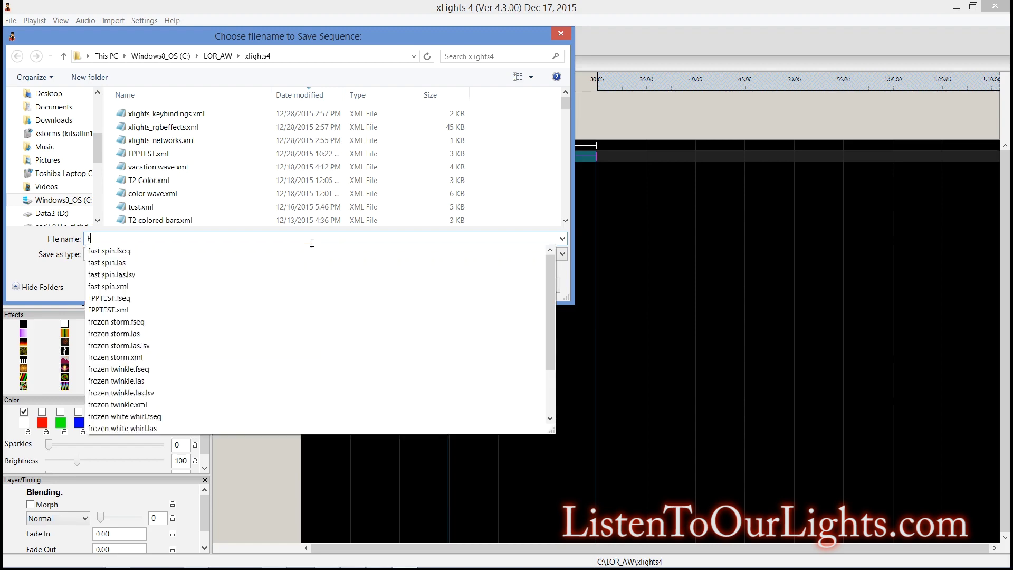
text(PPTEST2)
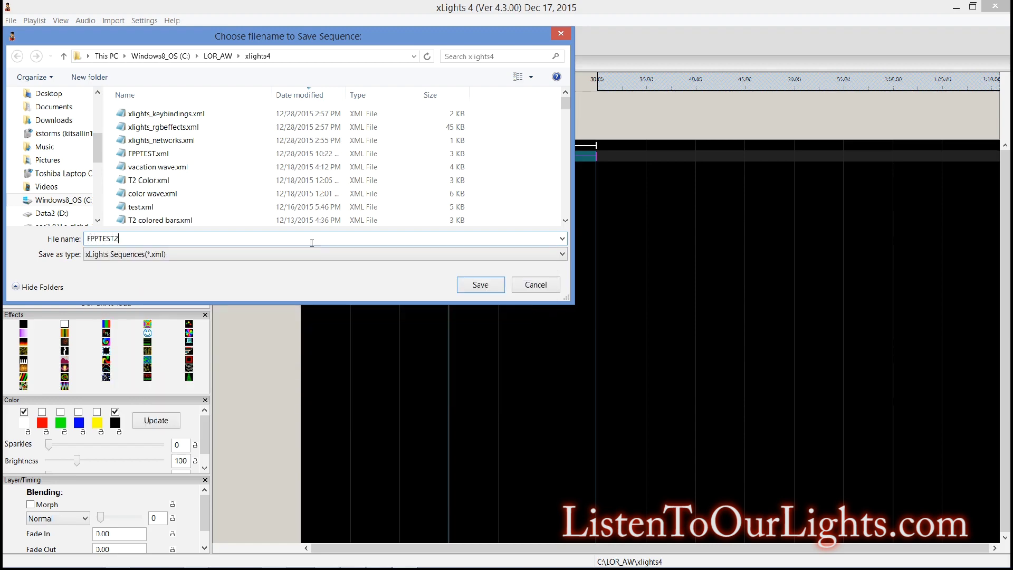
key(Return)
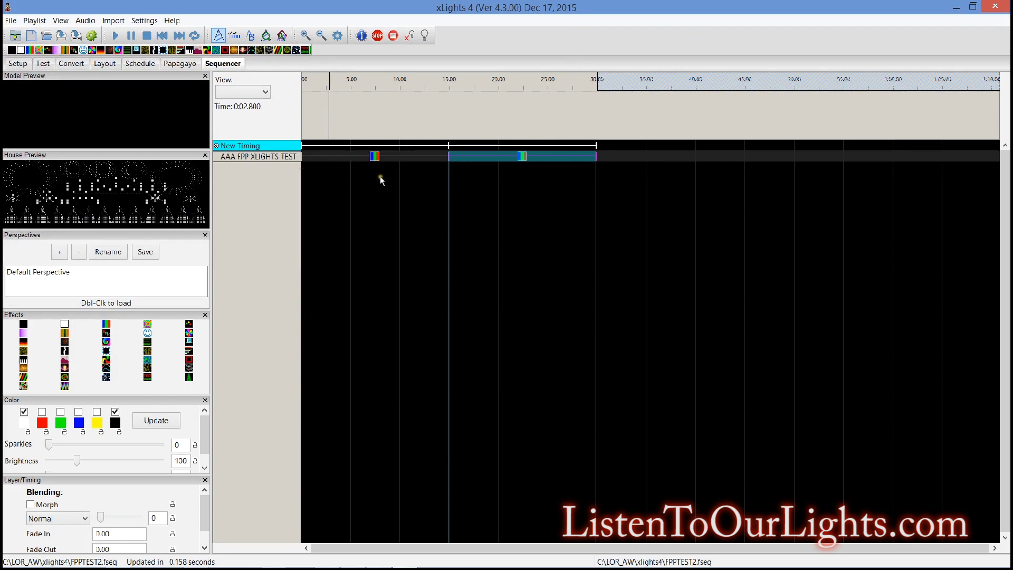
Preview the 0–15 s and 15–30 s Bars effects, then go to the File Converter
click(381, 163)
click(378, 158)
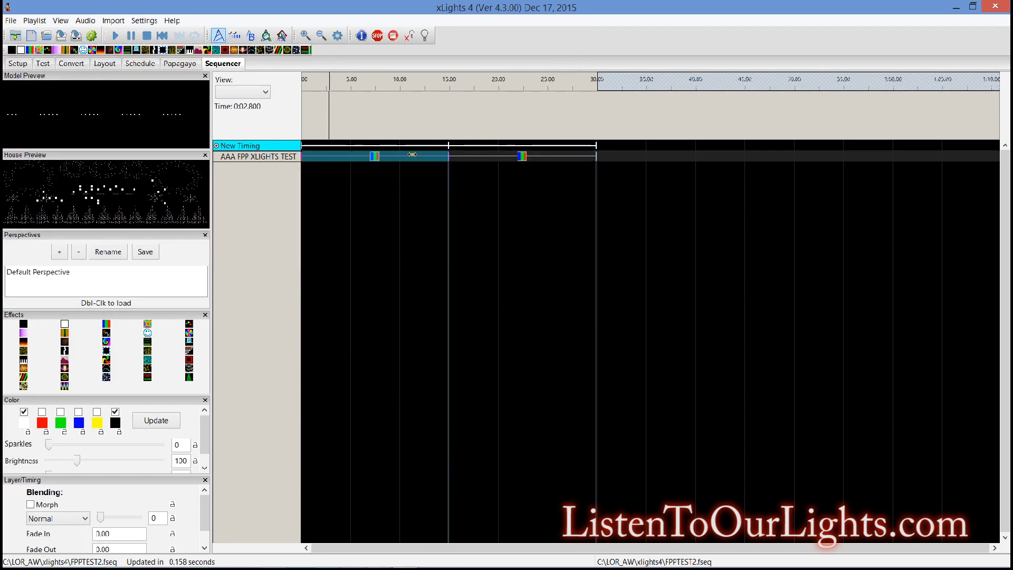
click(436, 159)
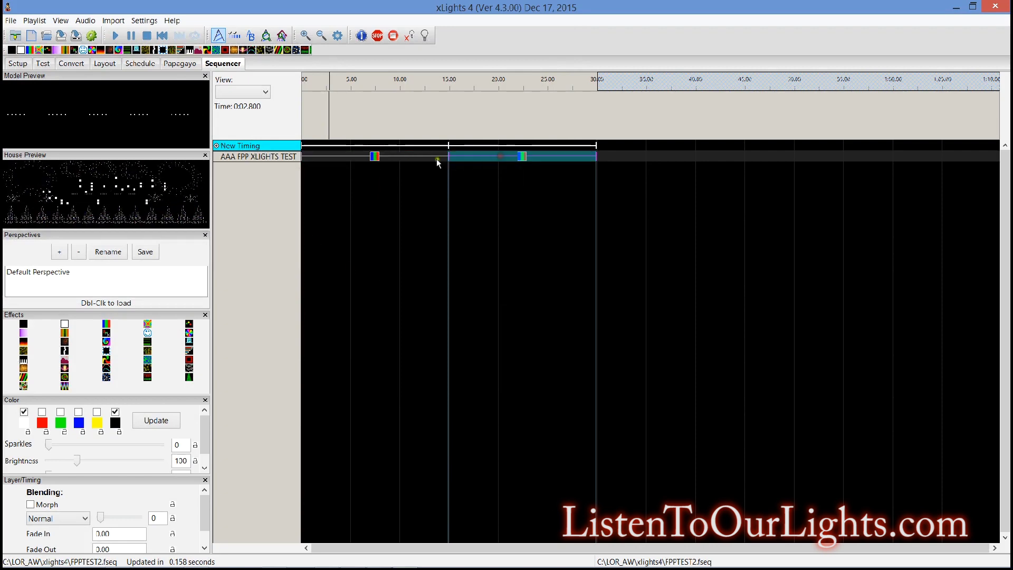
click(337, 159)
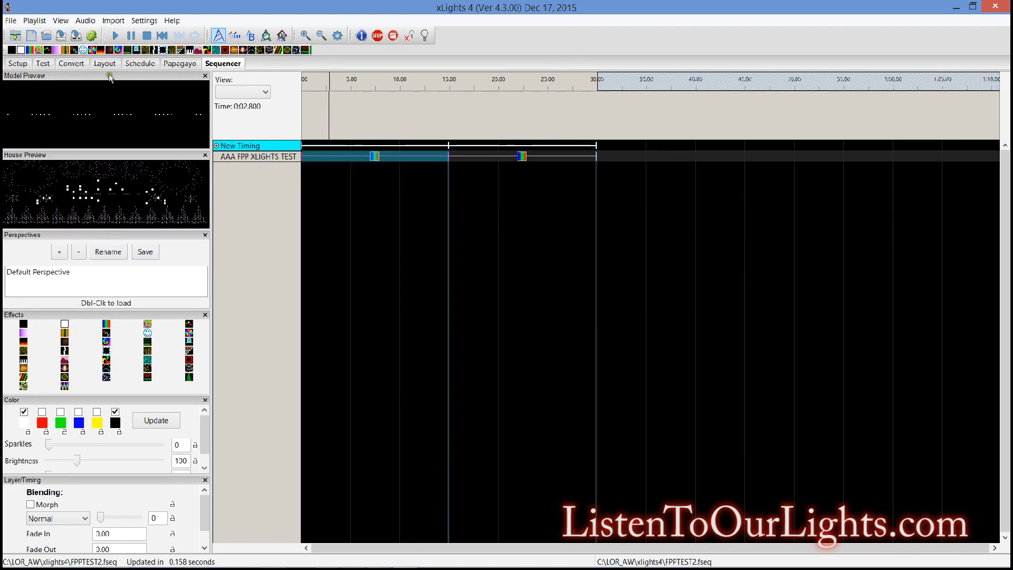
click(71, 64)
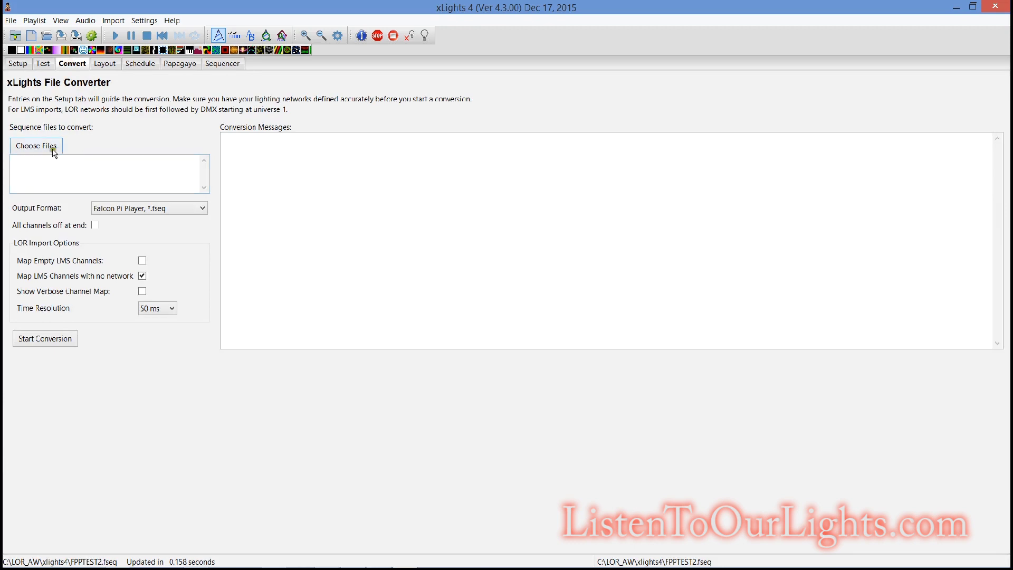
Convert test.xseq to a Falcon Pi Player .fseq with all channels off at end, empty LMS channels mapped and verbose channel map
click(50, 147)
click(92, 225)
click(95, 226)
click(142, 261)
click(142, 291)
click(61, 340)
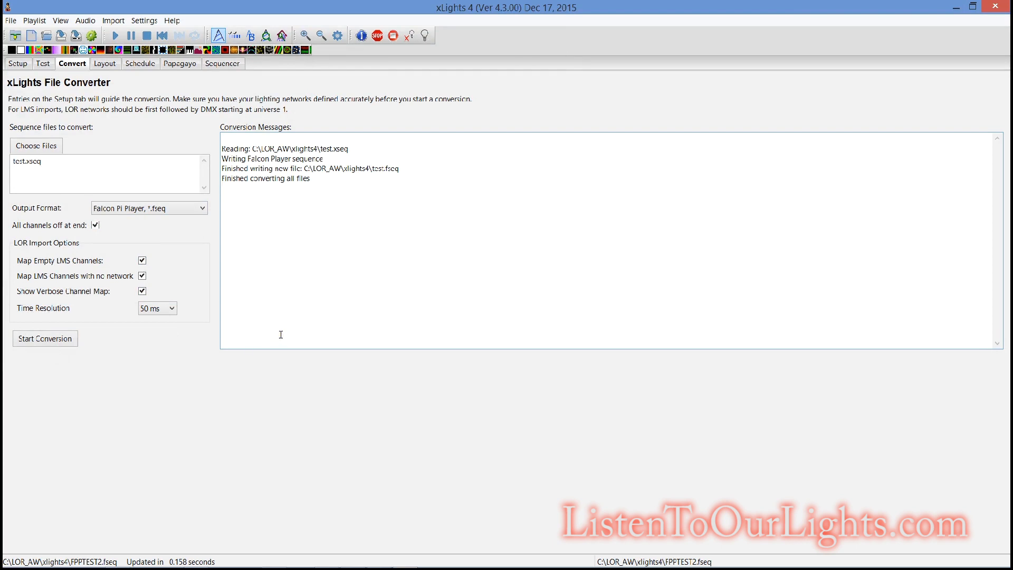
click(232, 64)
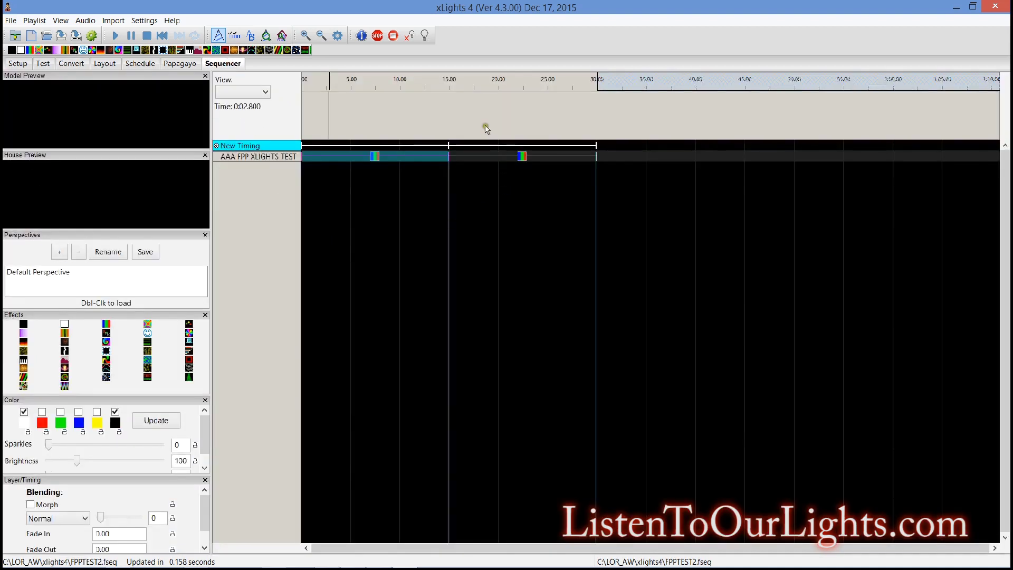
Turn on output to the lights, rewind to the start and play the sequence
click(424, 36)
click(303, 85)
key(space)
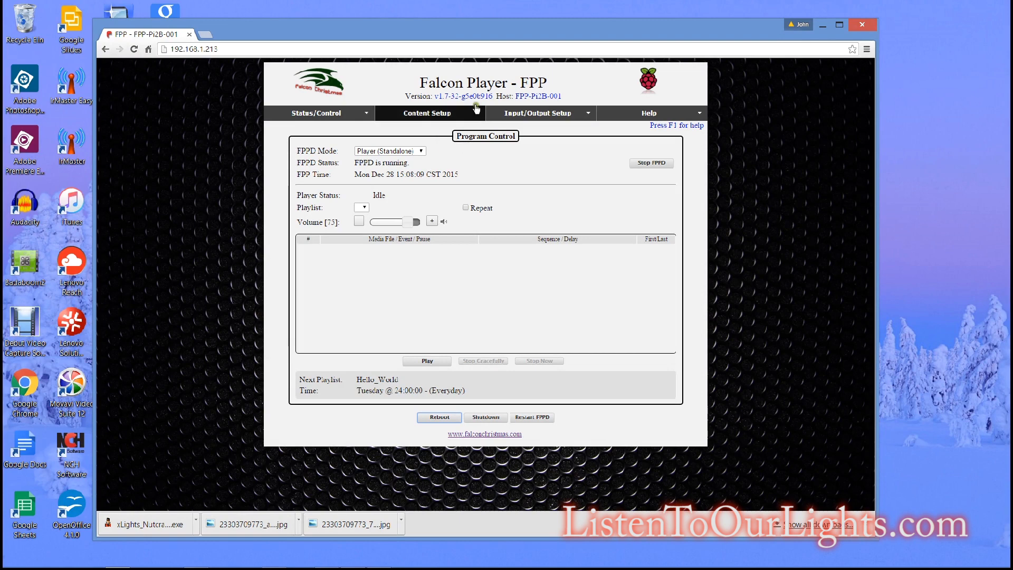
Delete the existing E1.31 universe row from the channel outputs and save
click(575, 113)
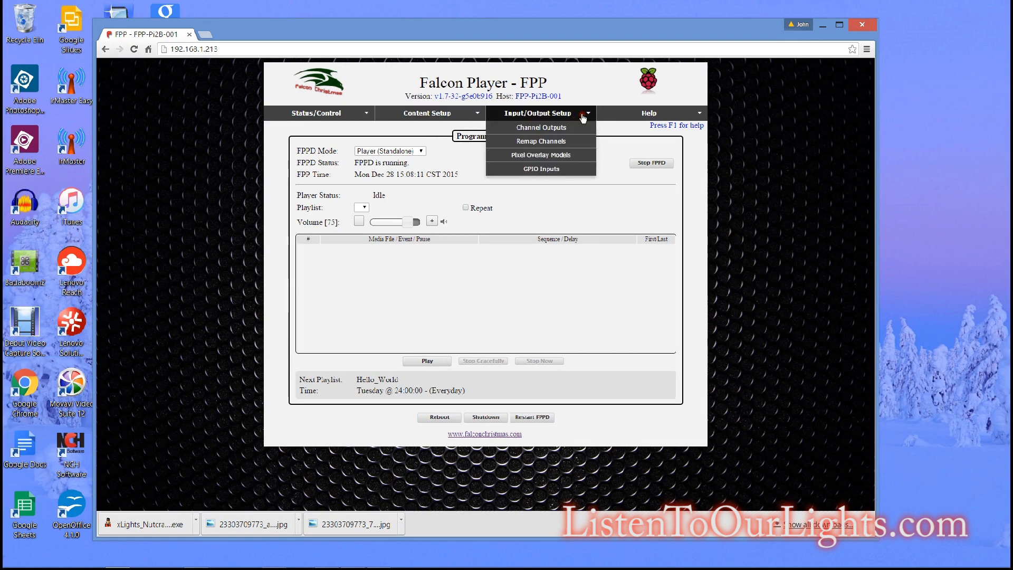
click(555, 129)
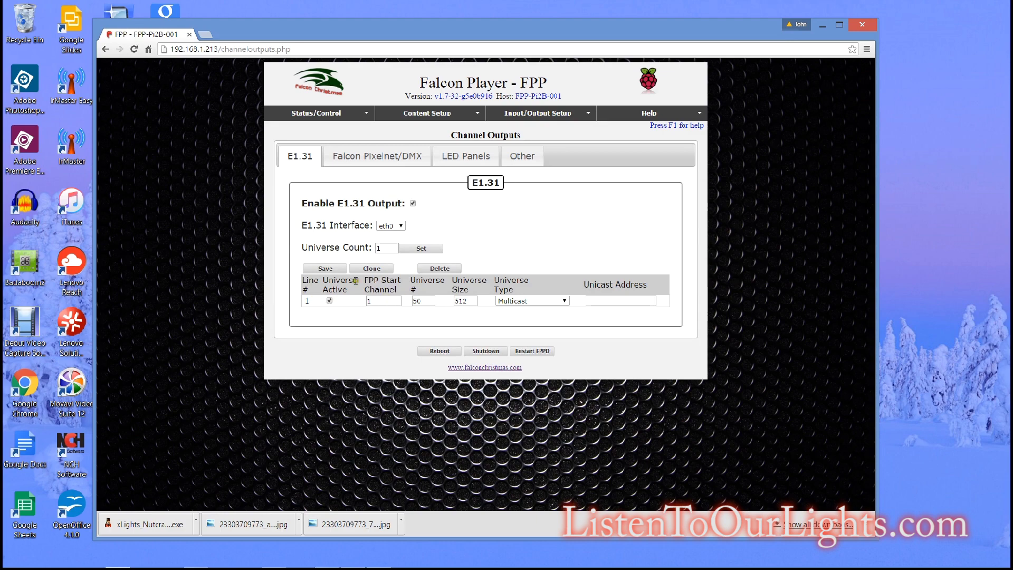
click(433, 270)
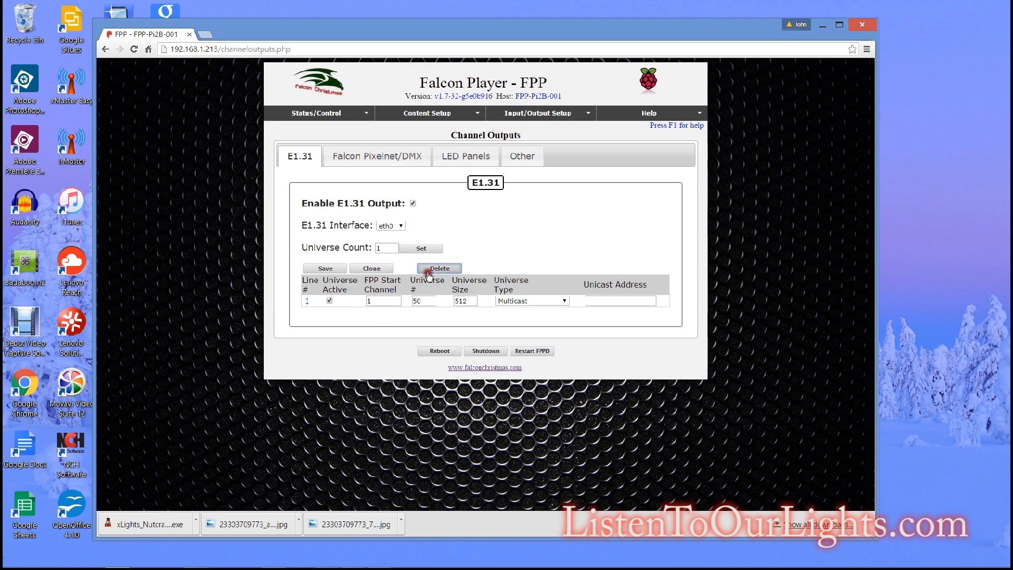
click(364, 303)
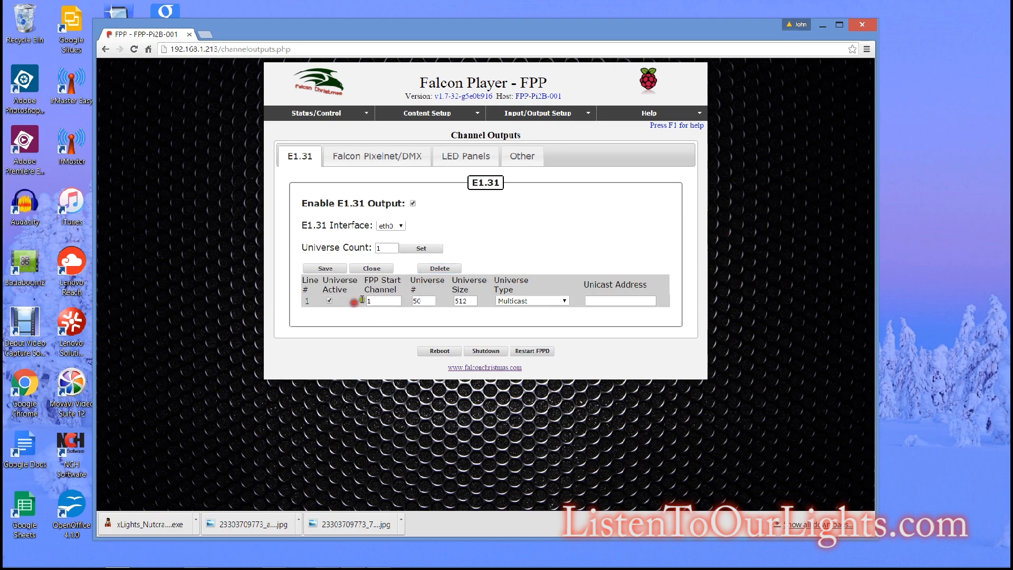
click(438, 269)
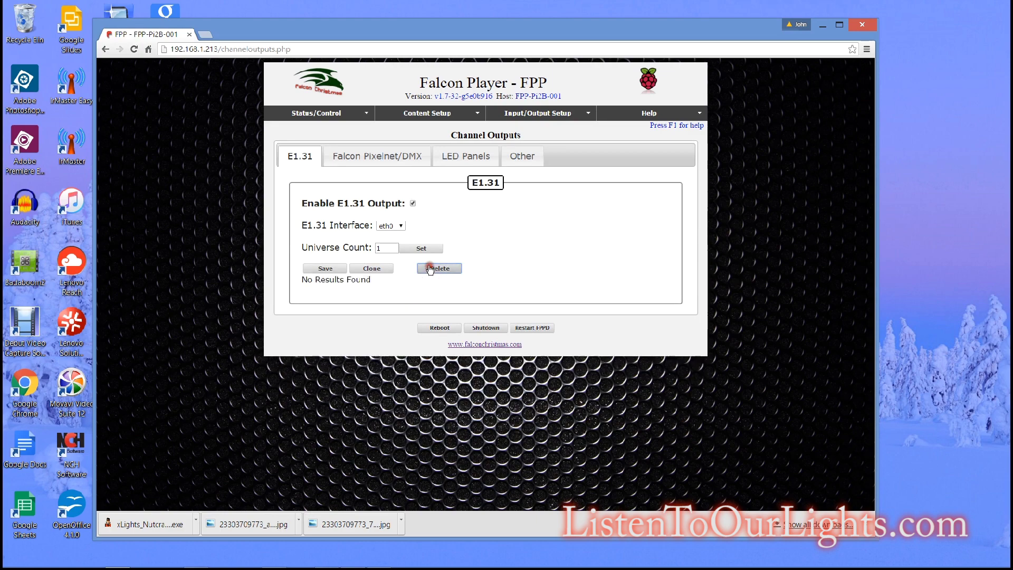
click(332, 270)
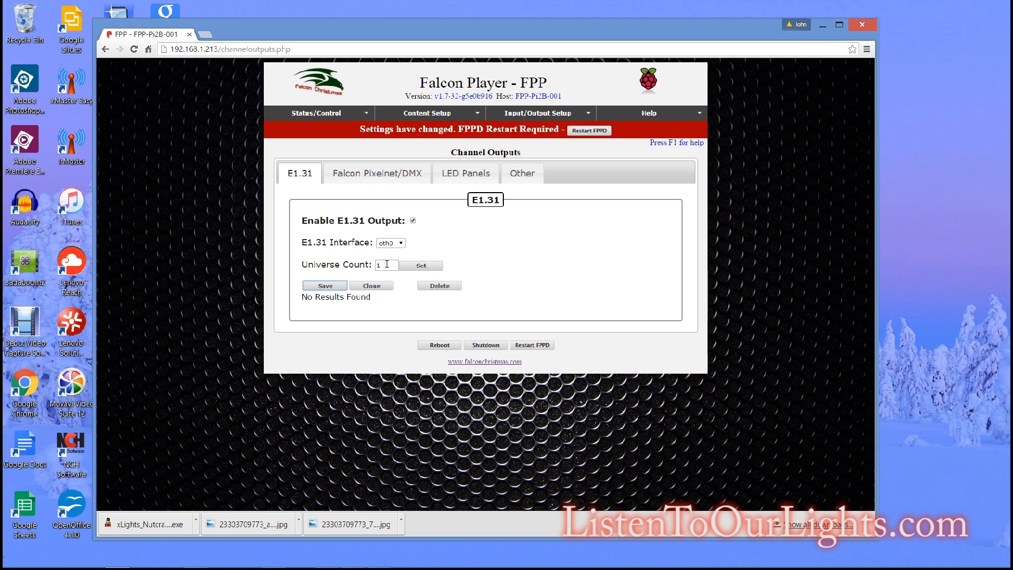
Create one Multicast E1.31 universe numbered 50, save it and restart FPPD
click(417, 266)
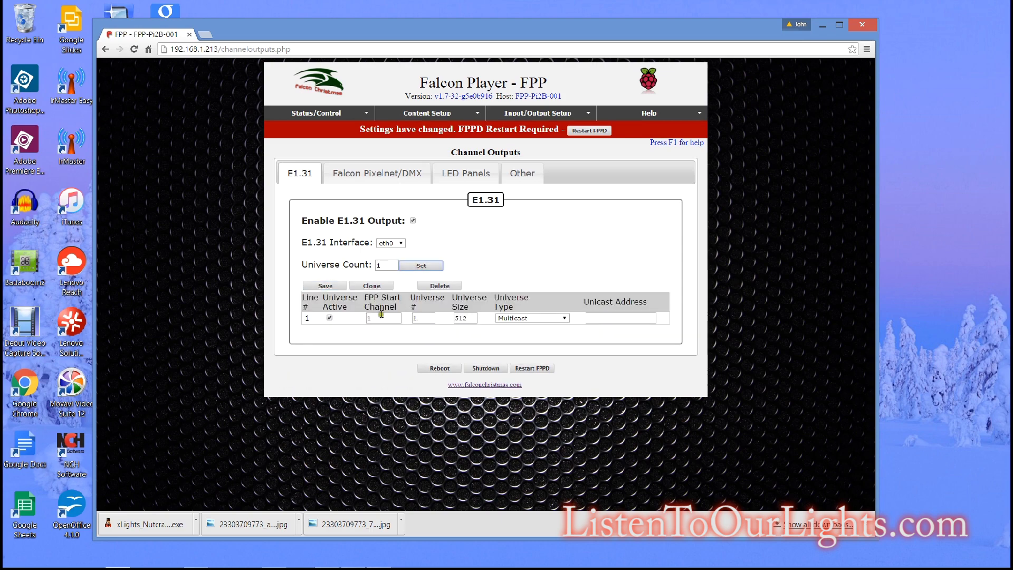
double_click(424, 314)
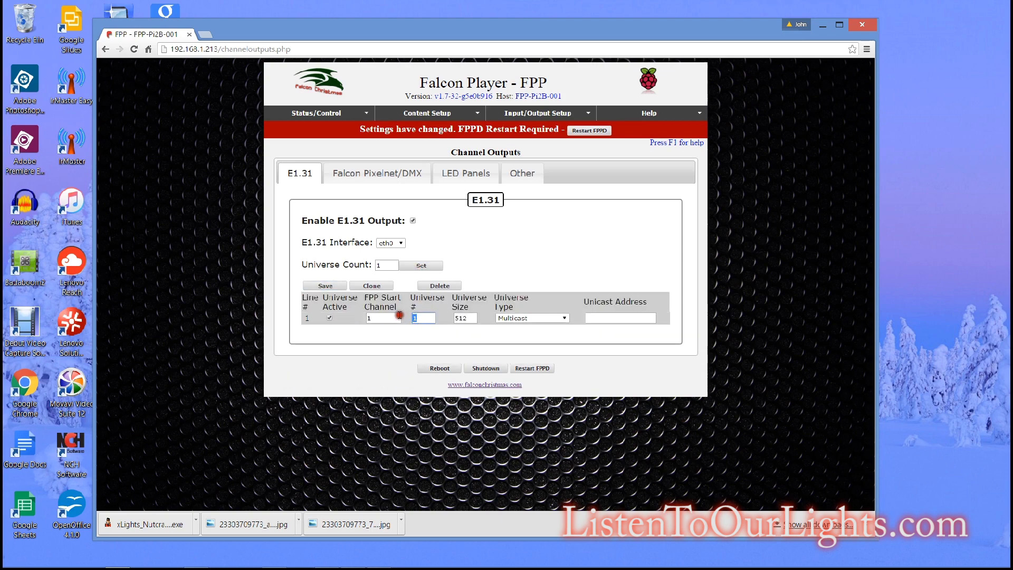
text(50)
click(518, 318)
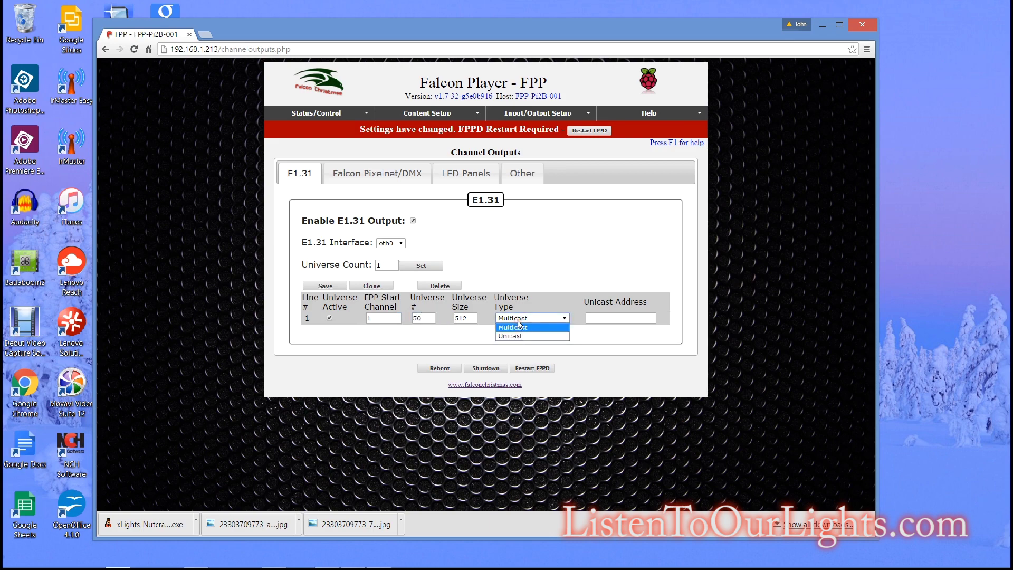
click(518, 328)
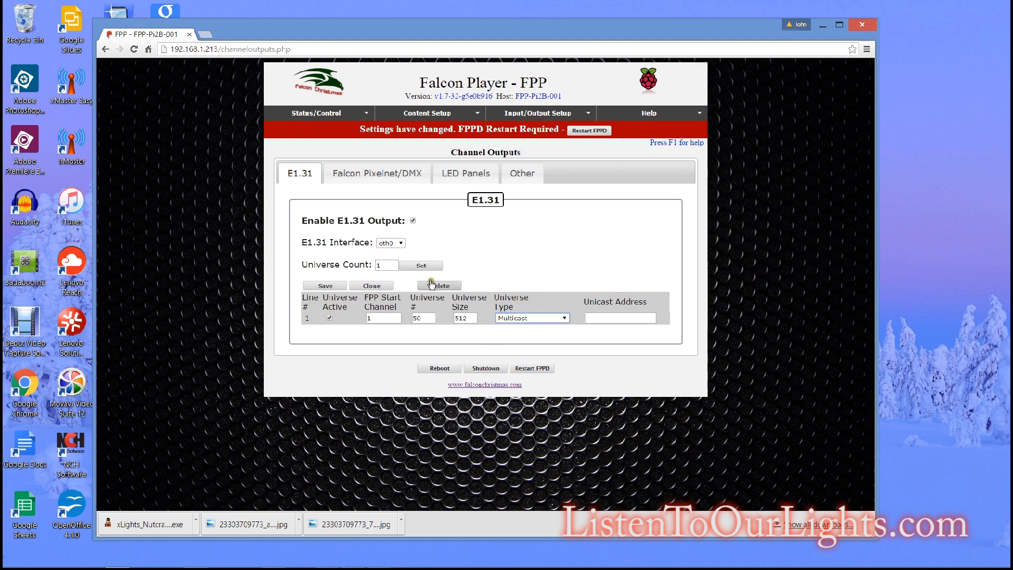
click(326, 288)
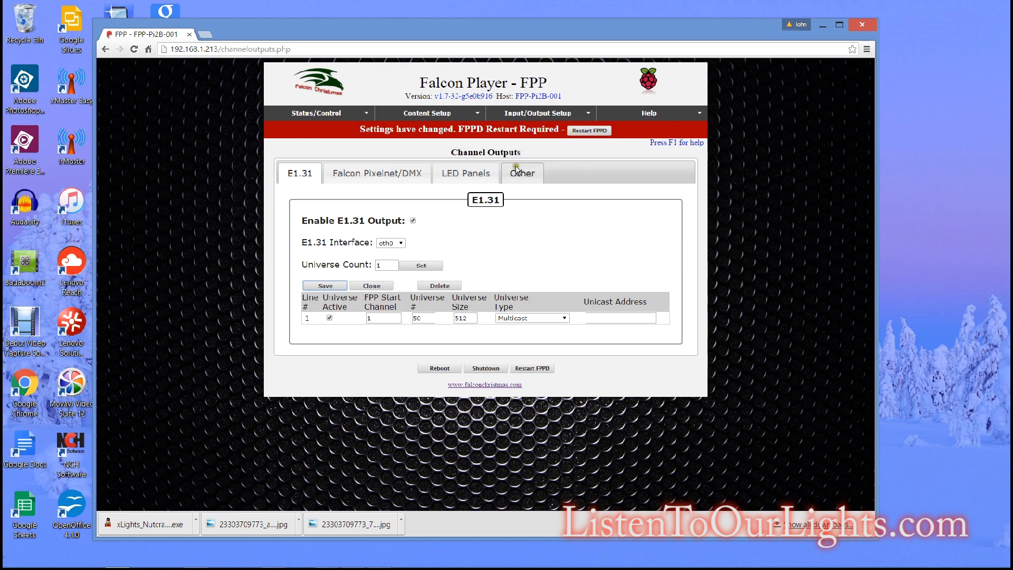
click(587, 132)
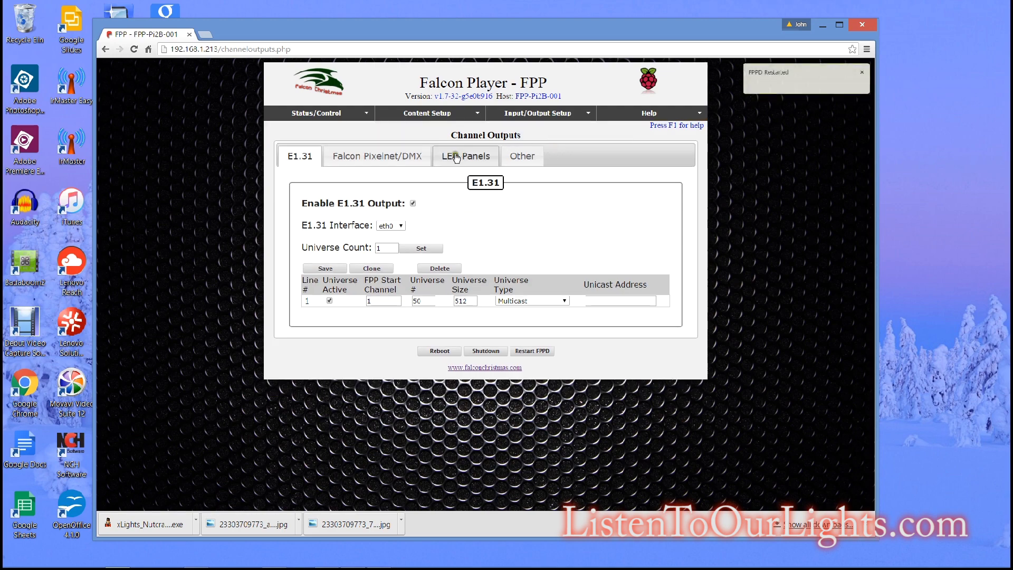
From the File Manager, browse for an upload file in C:\LOR_AW\xlights4
mouse_move(459, 113)
click(431, 128)
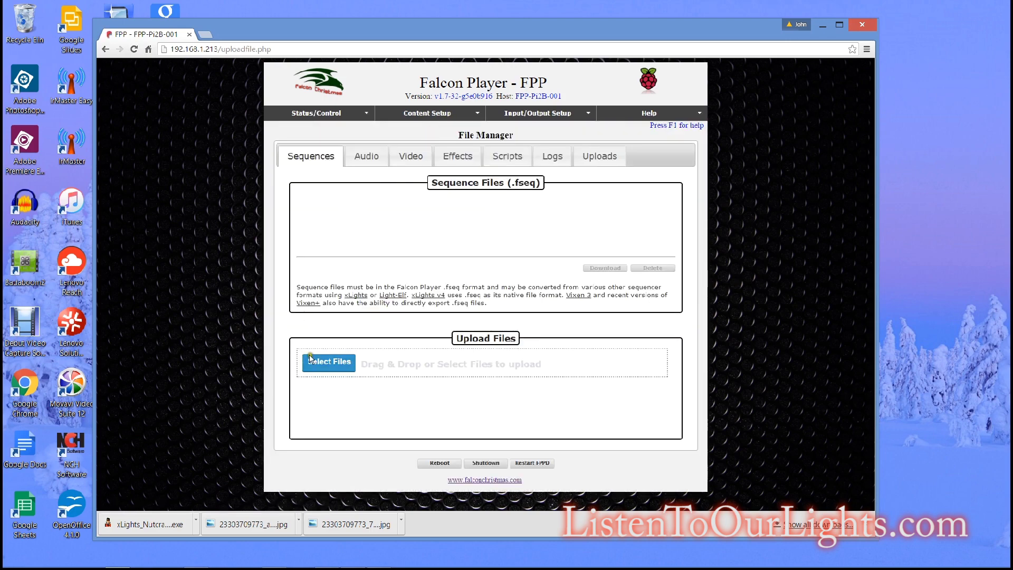
click(315, 363)
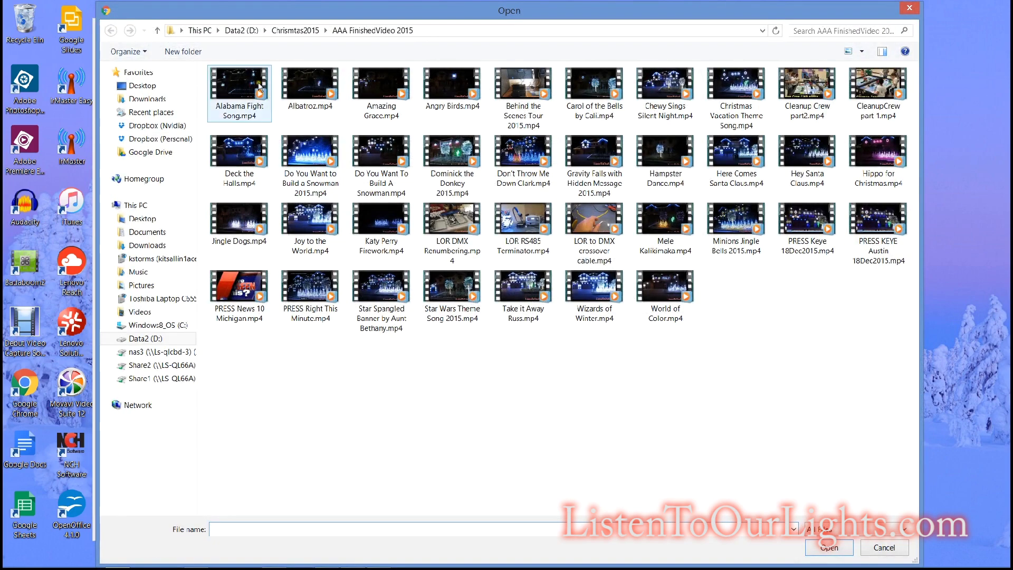
click(131, 324)
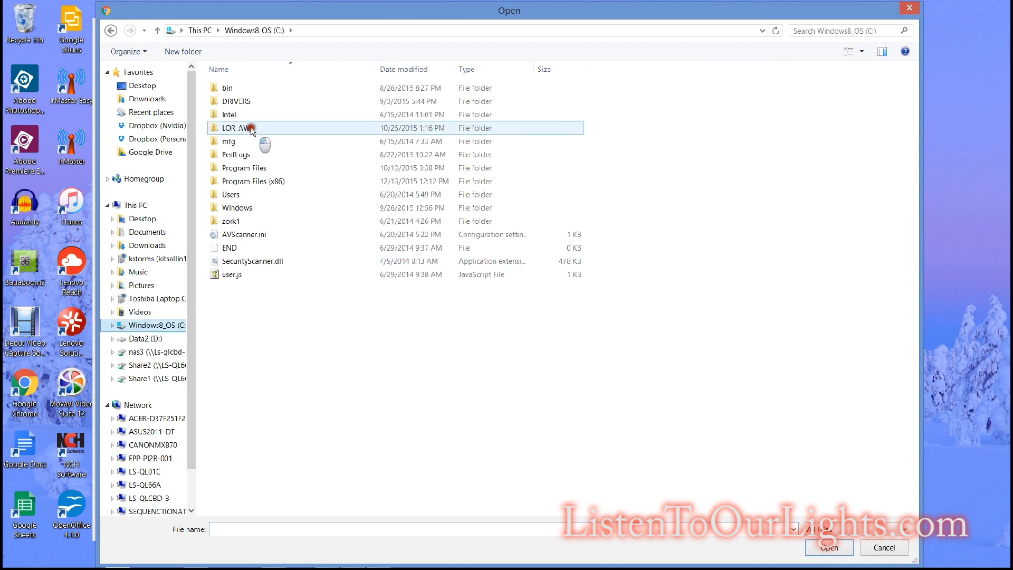
double_click(252, 129)
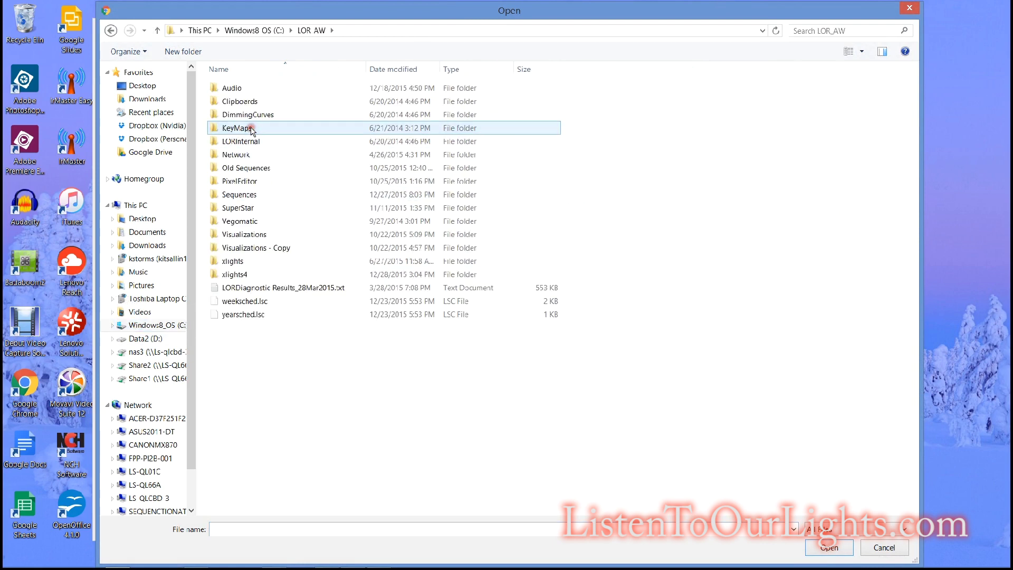
double_click(245, 194)
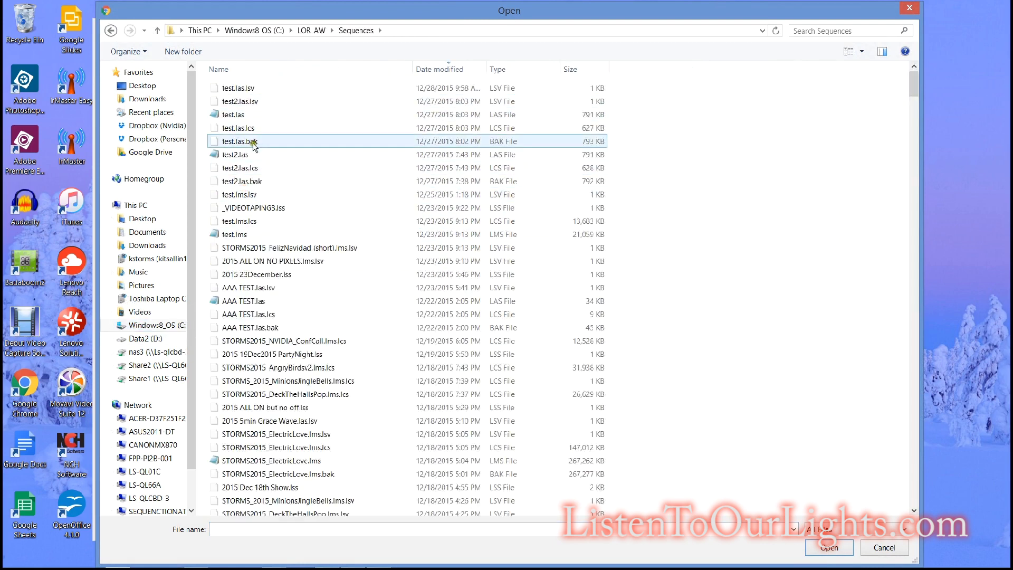
click(306, 31)
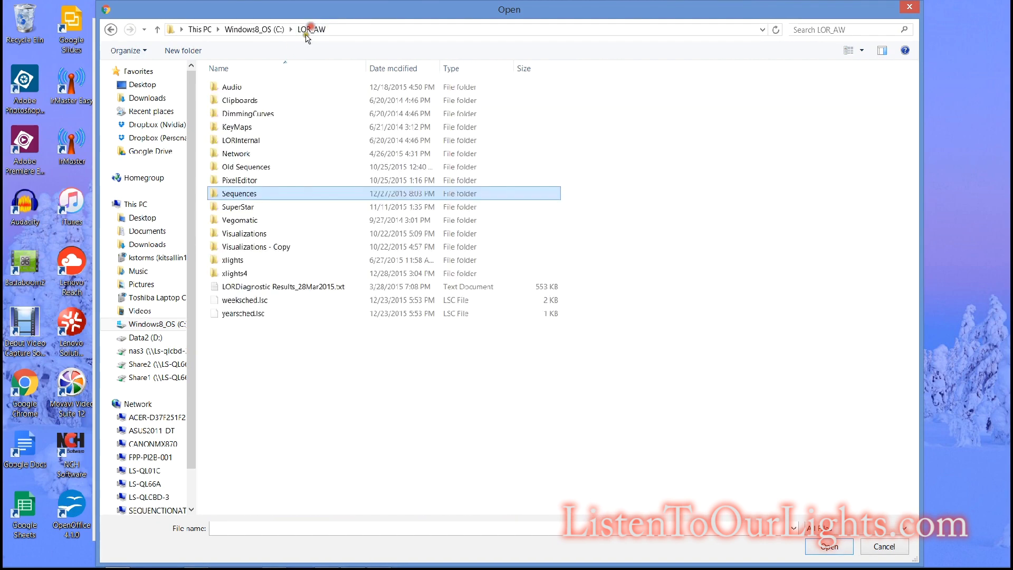
double_click(235, 272)
Upload FPPTEST2.fseq and return to the Status Page
click(248, 114)
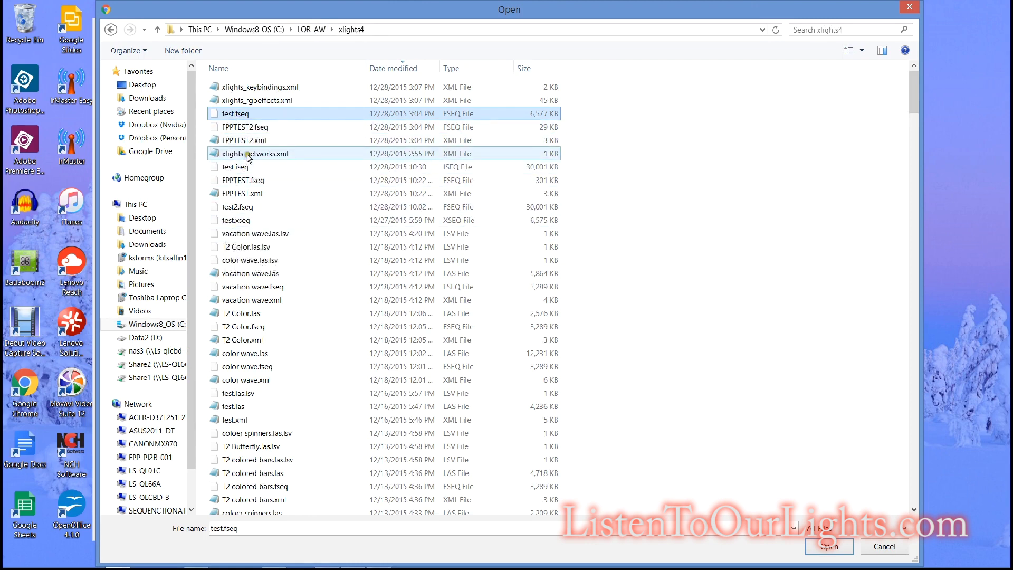
click(243, 129)
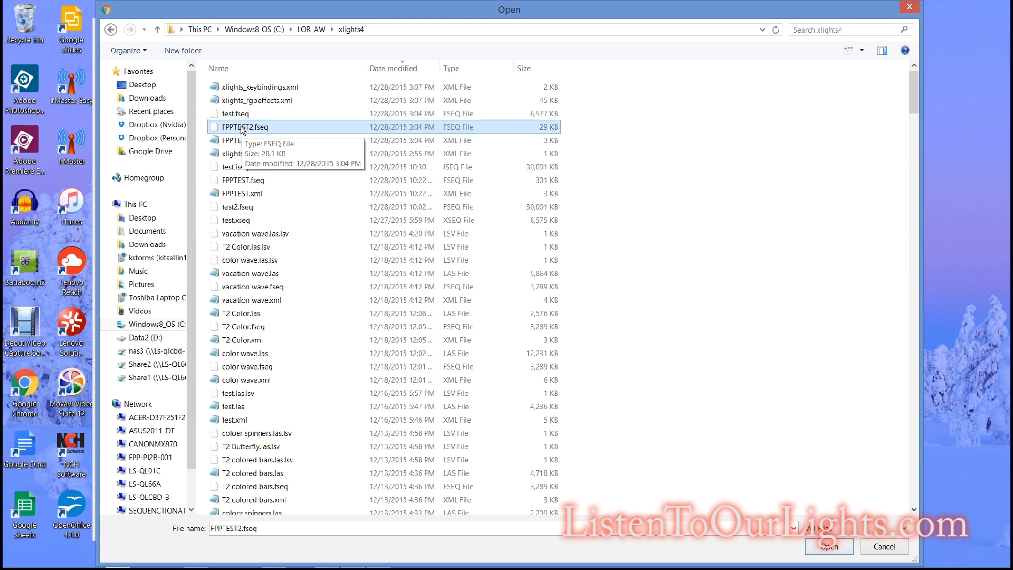
double_click(242, 129)
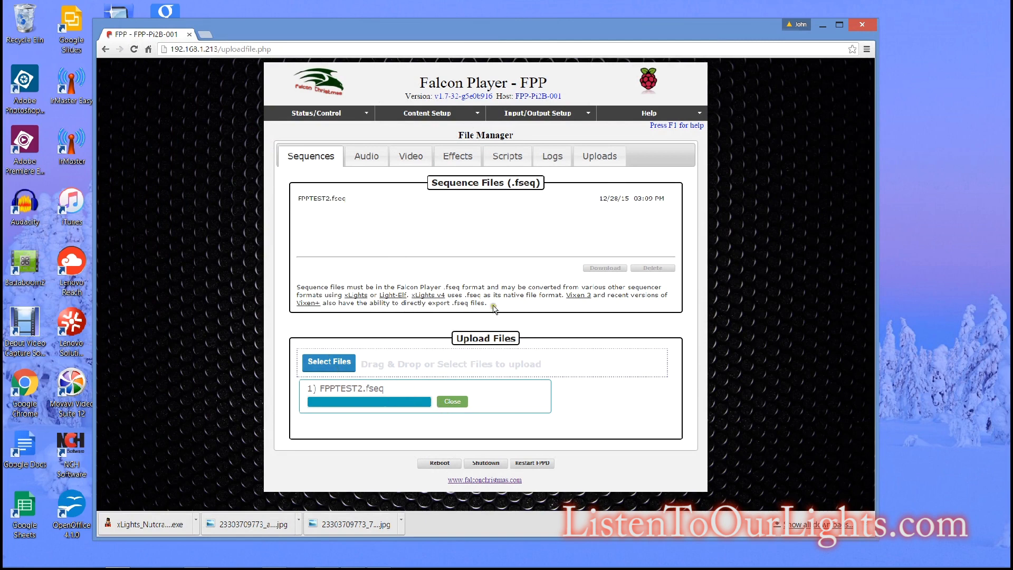
mouse_move(459, 122)
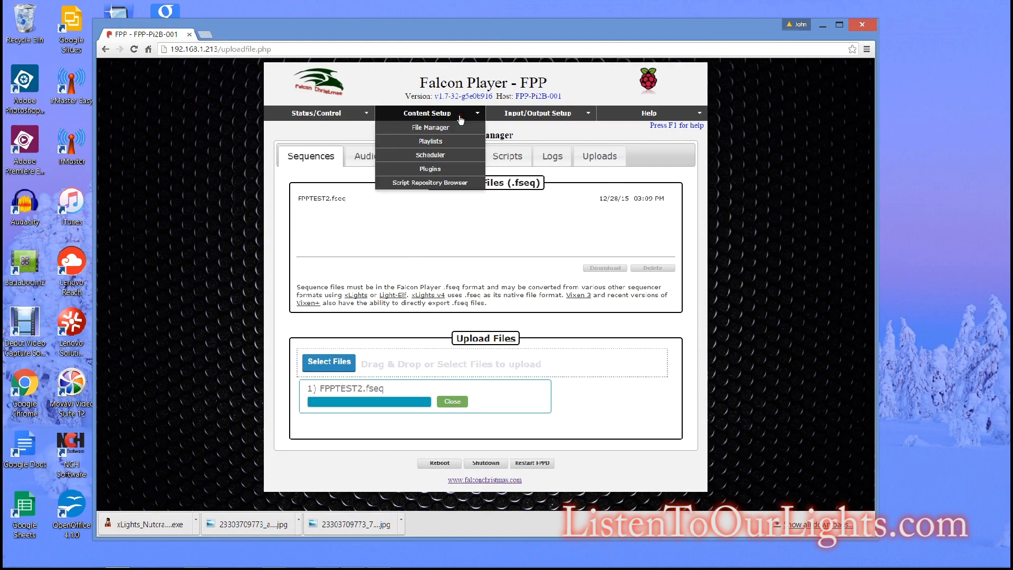
mouse_move(333, 111)
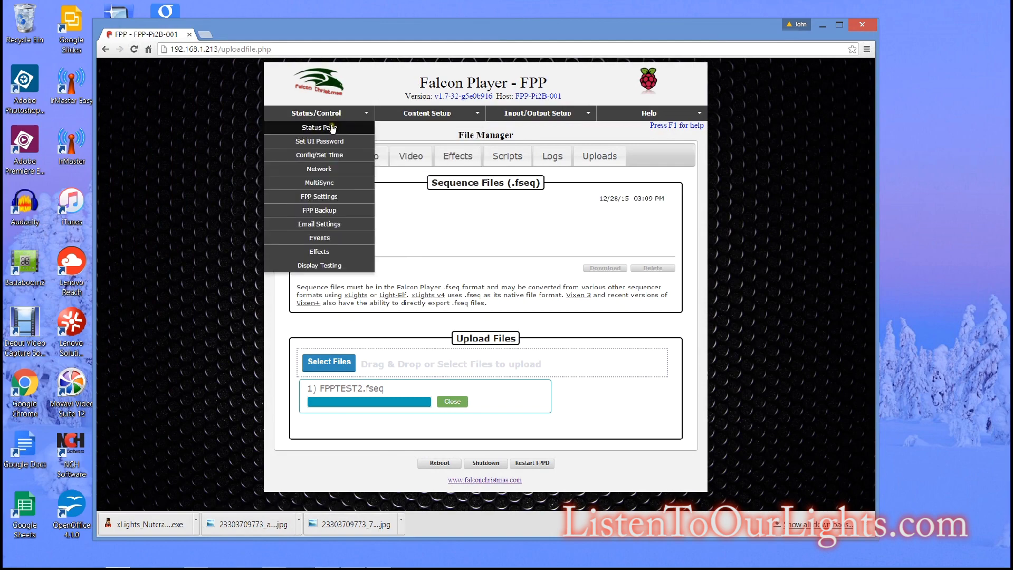
click(332, 128)
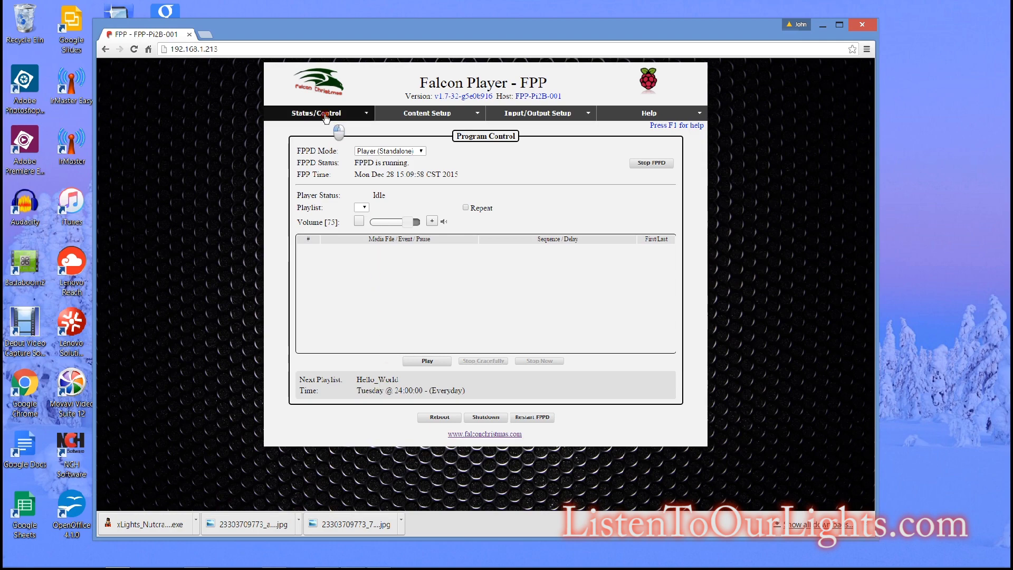
On the Display Testing page, enable test mode with a single-channel chase at 255, chase size 4
mouse_move(324, 113)
click(322, 266)
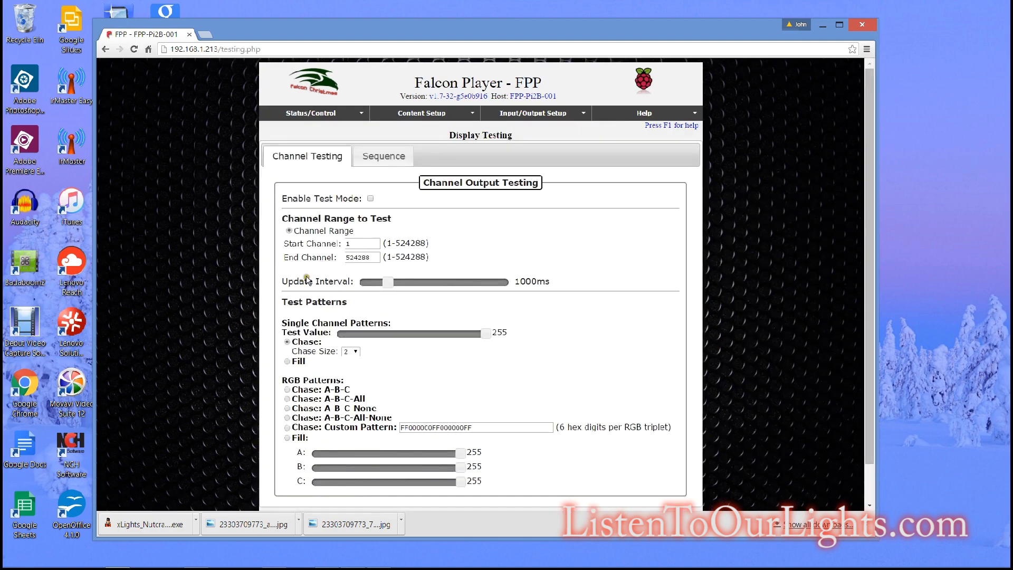
scroll(437, 225, down, 1)
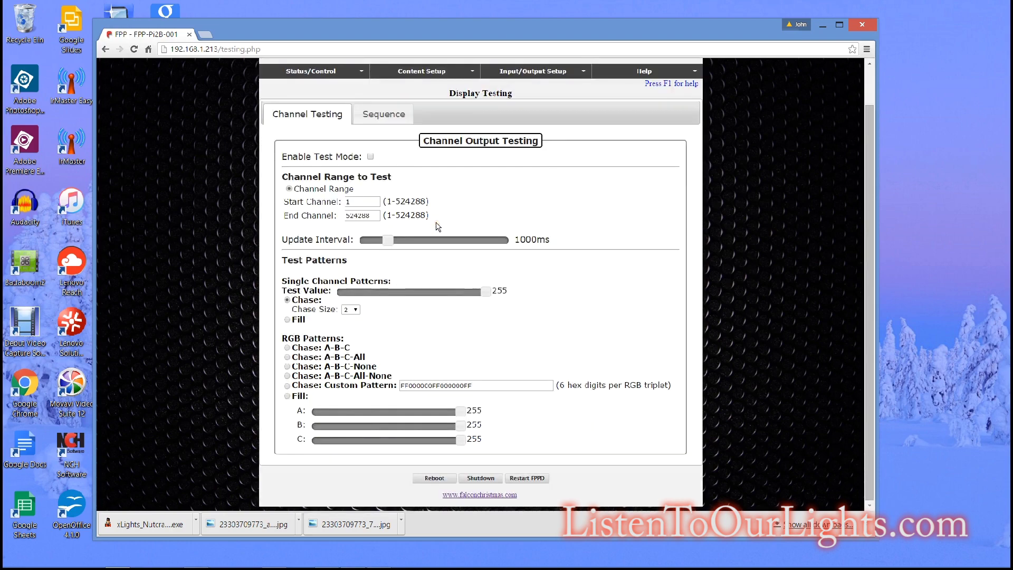
click(368, 157)
click(358, 310)
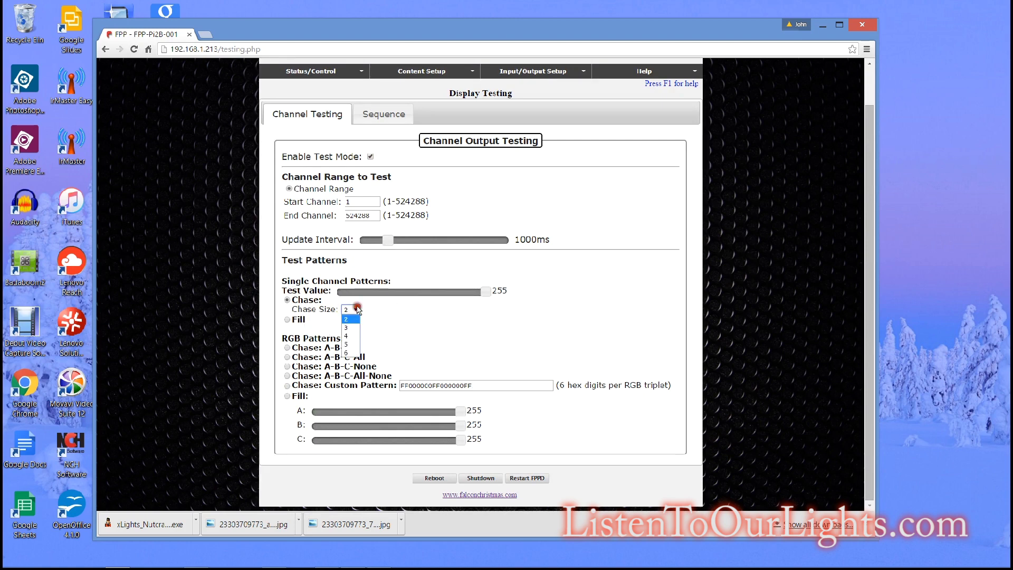
click(351, 336)
click(430, 321)
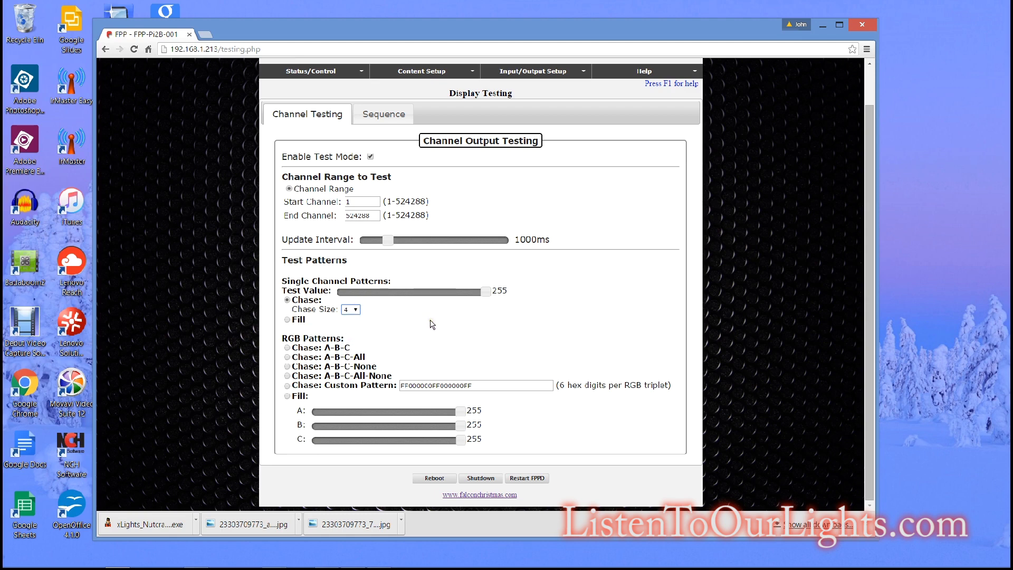
click(435, 305)
Switch to sequence testing, keep FPPTEST2.fseq selected, and start a test playback
click(395, 117)
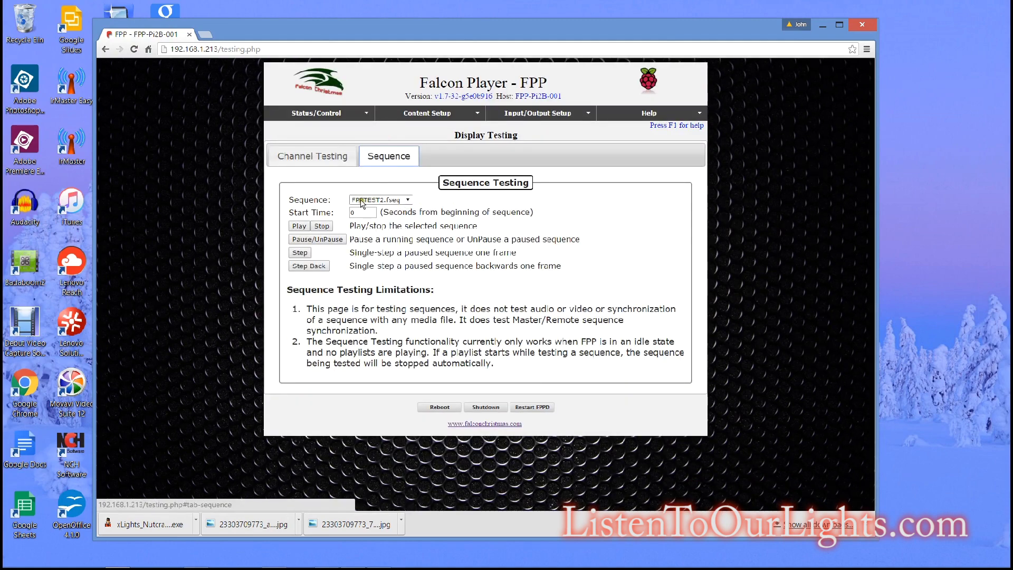
click(407, 200)
click(407, 200)
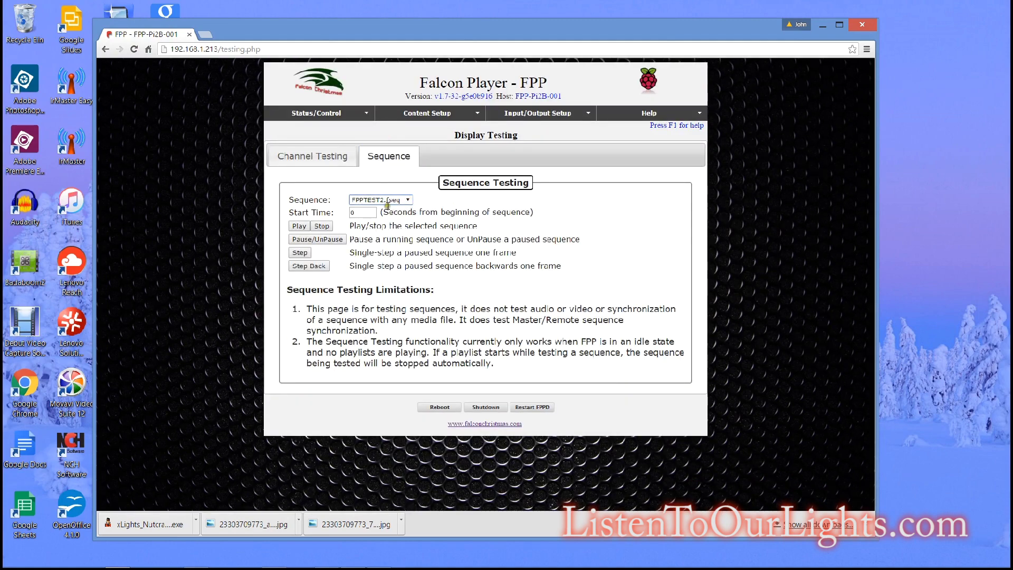
click(409, 200)
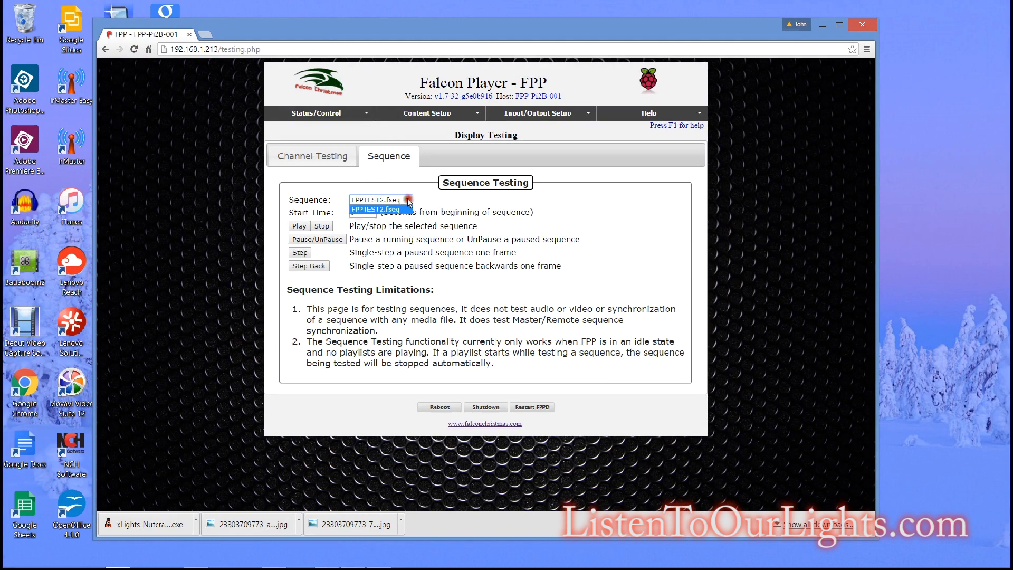
click(409, 200)
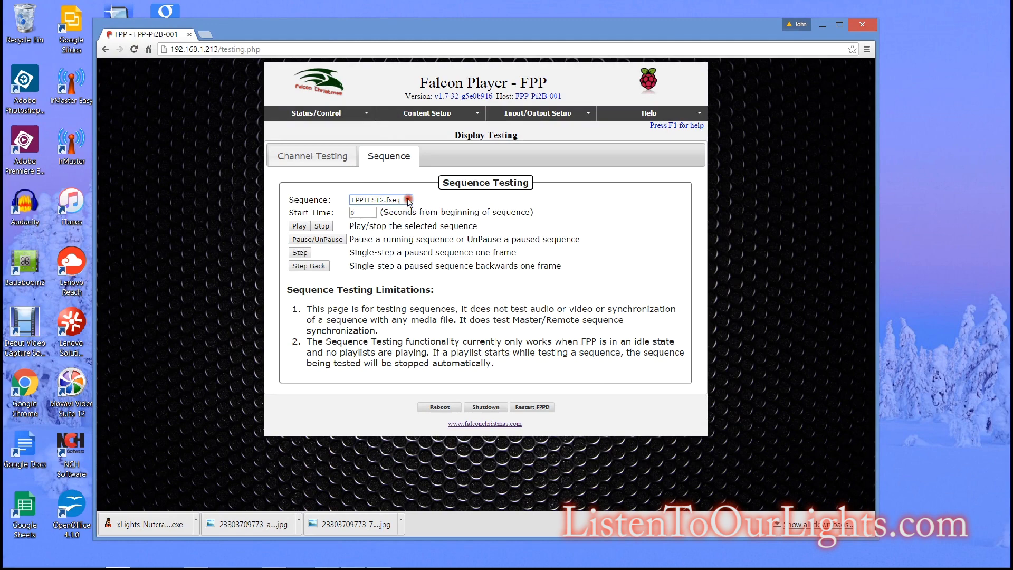
click(298, 227)
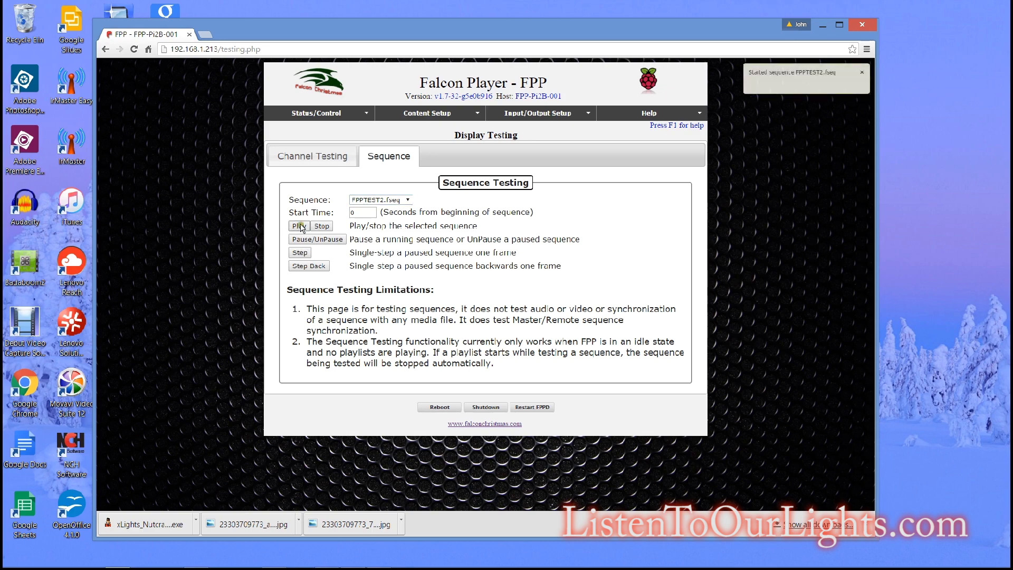
Stop the test, check Channel Testing, then replay FPPTEST2.fseq from the Sequence tab
click(321, 225)
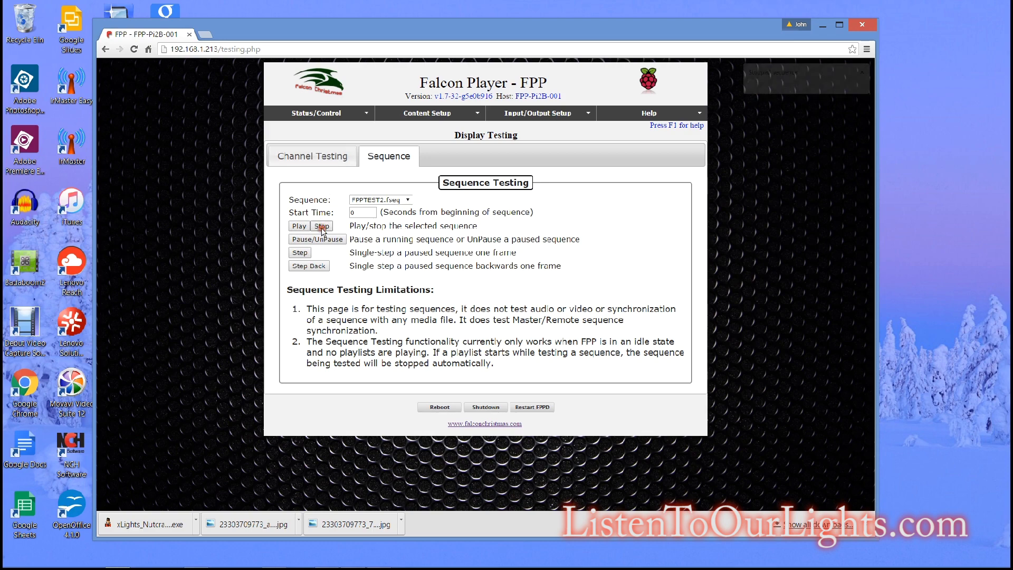
click(318, 158)
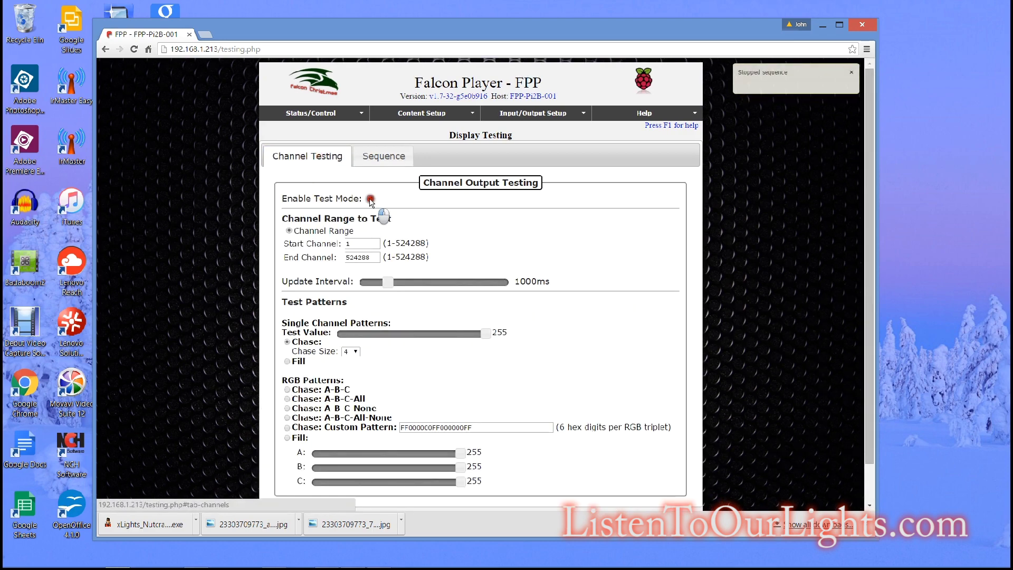
click(370, 167)
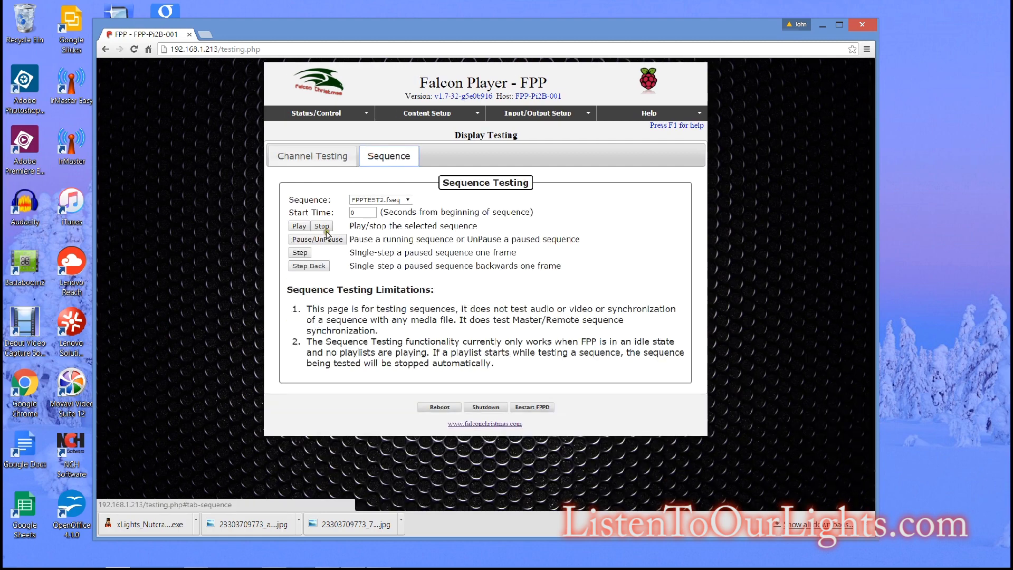
click(299, 227)
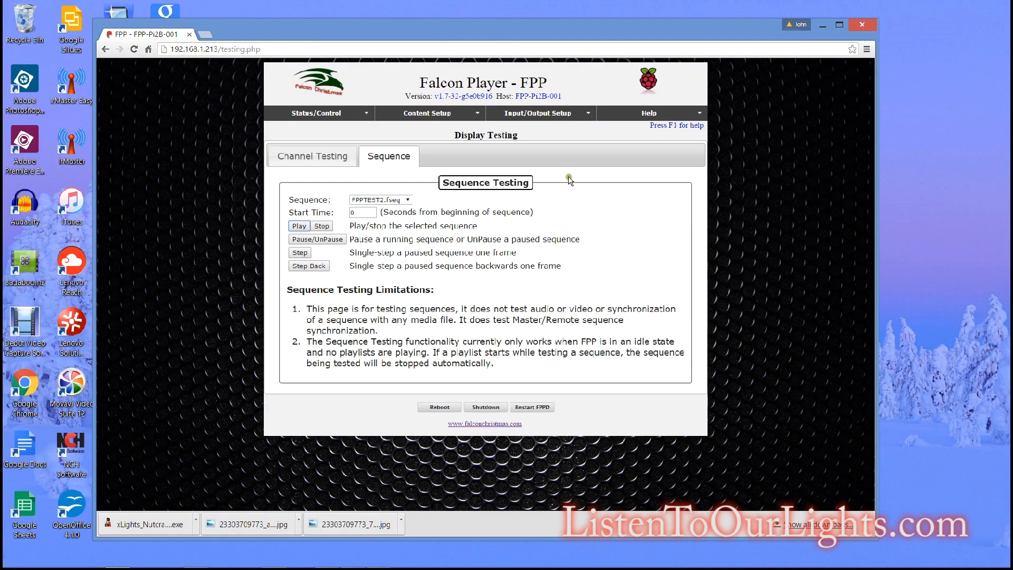
click(367, 112)
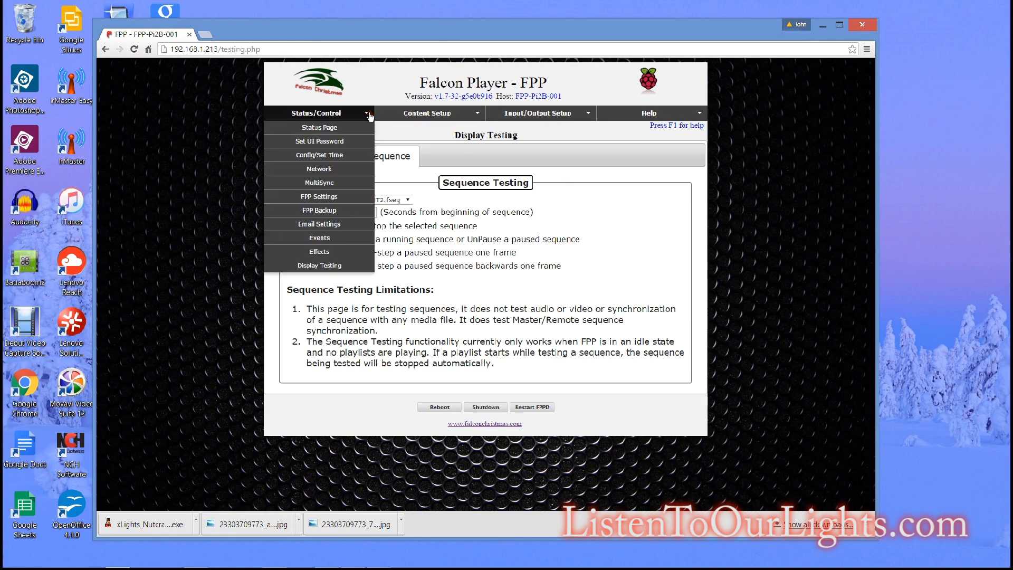
Create and save a new playlist named 'FPP TEST' on the Playlists page
click(429, 114)
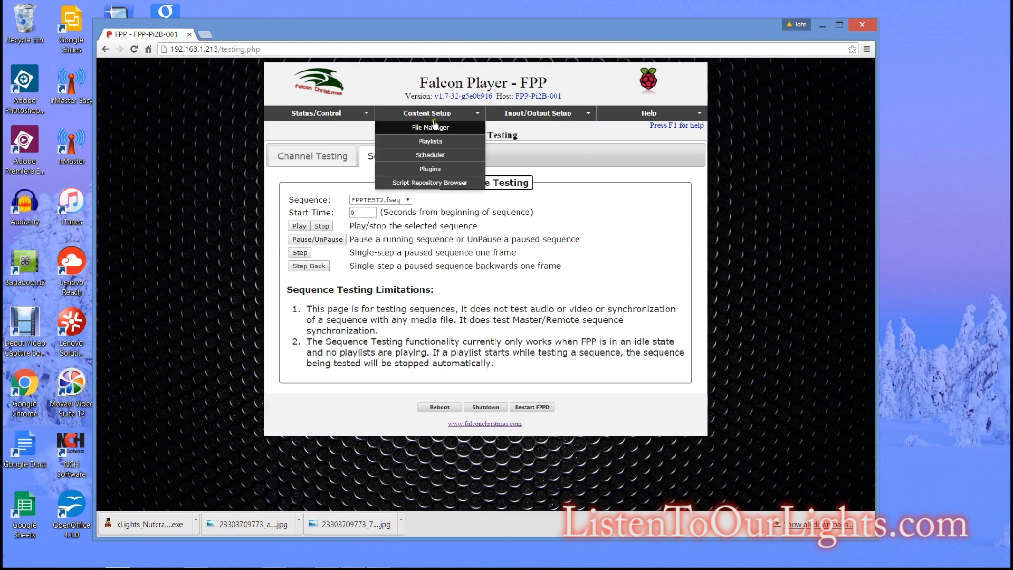
click(430, 141)
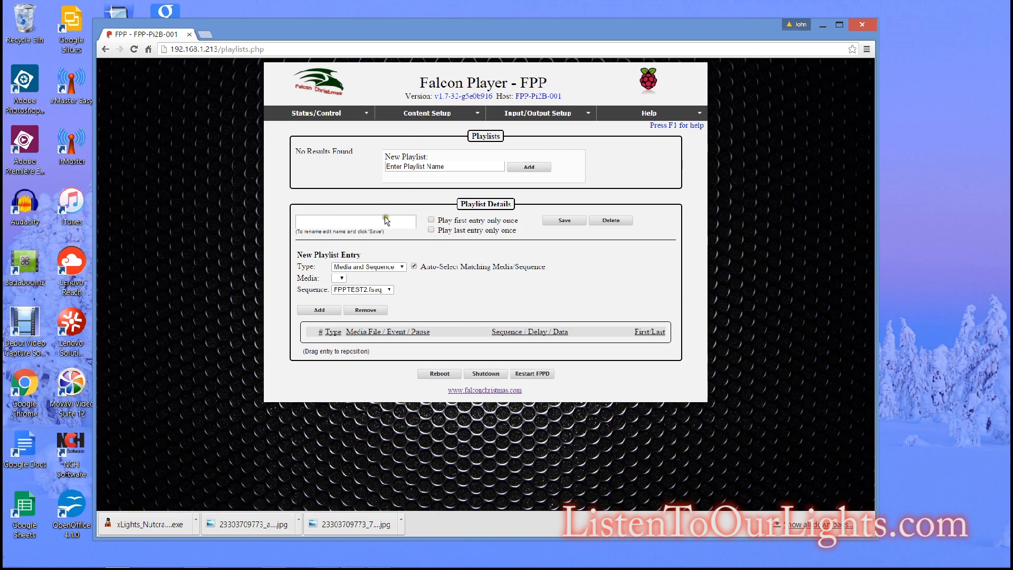
click(387, 220)
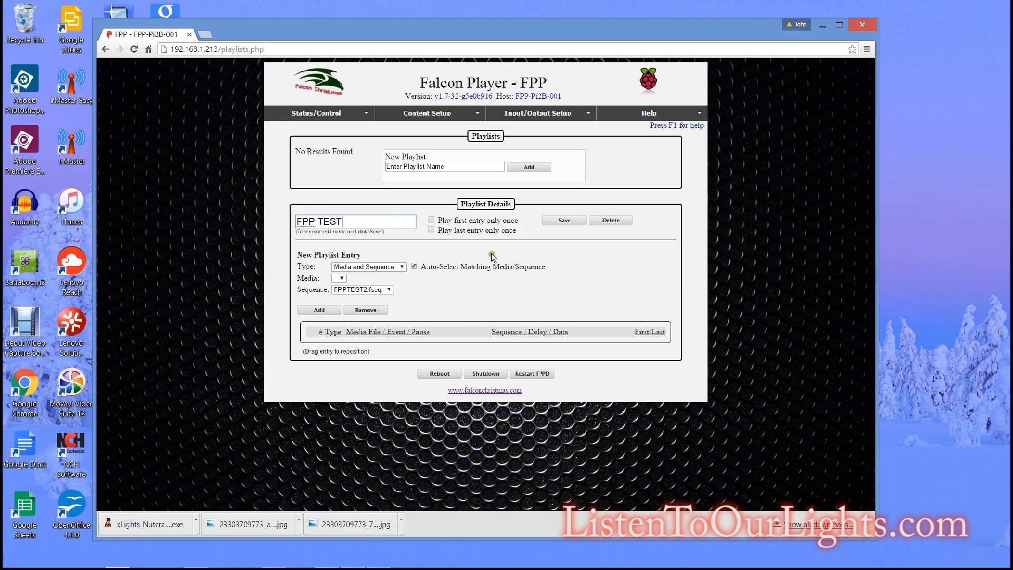
click(544, 221)
Add a Sequence Only entry for FPPTEST2.fseq to FPP TEST and save the playlist
click(402, 266)
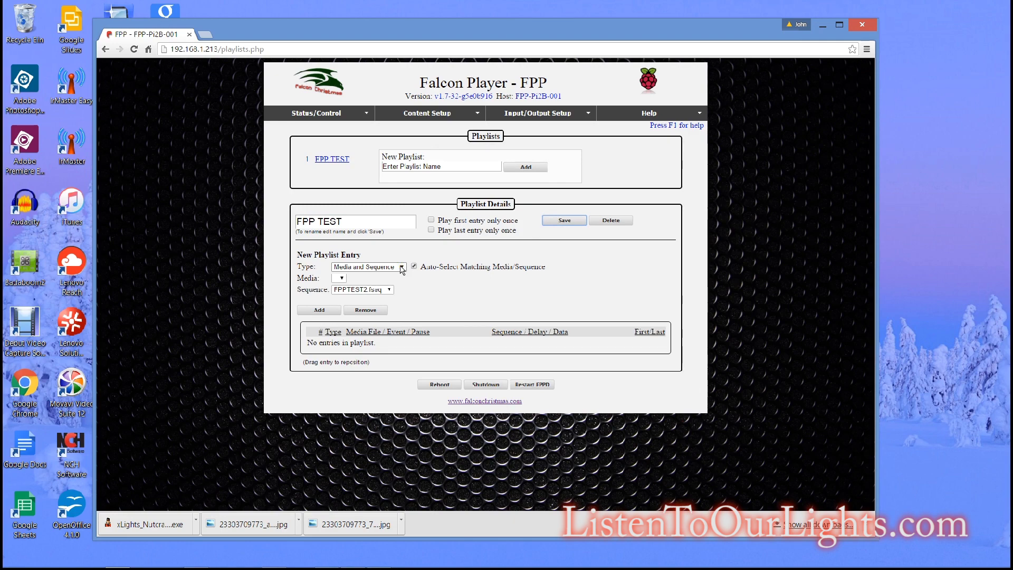
click(402, 268)
click(352, 289)
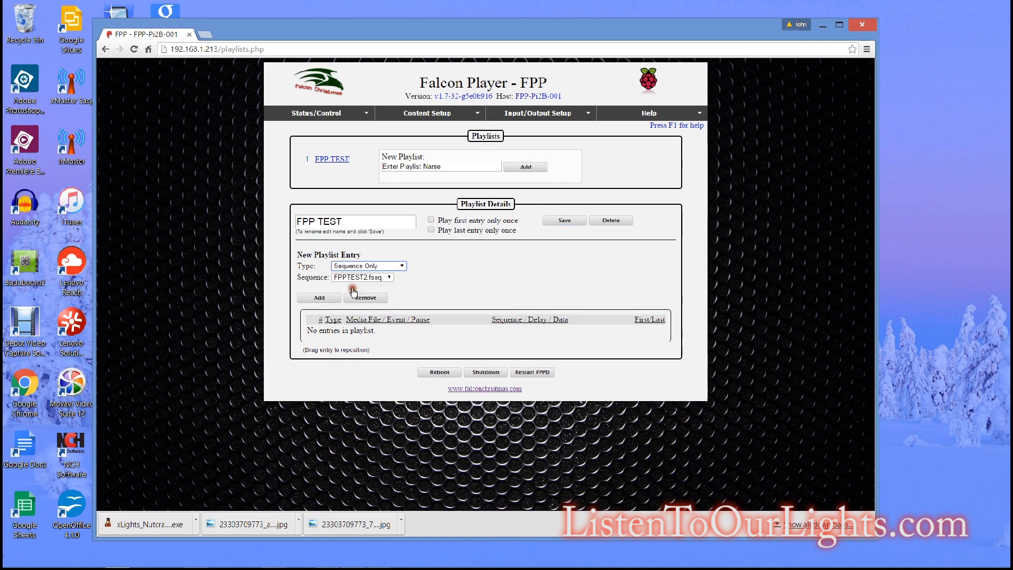
click(389, 277)
click(393, 286)
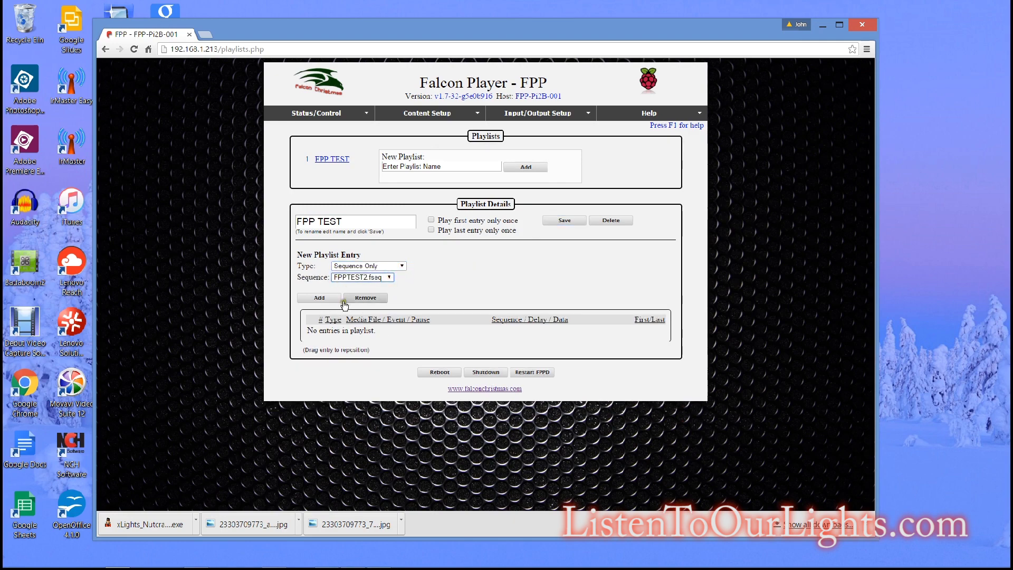
click(323, 298)
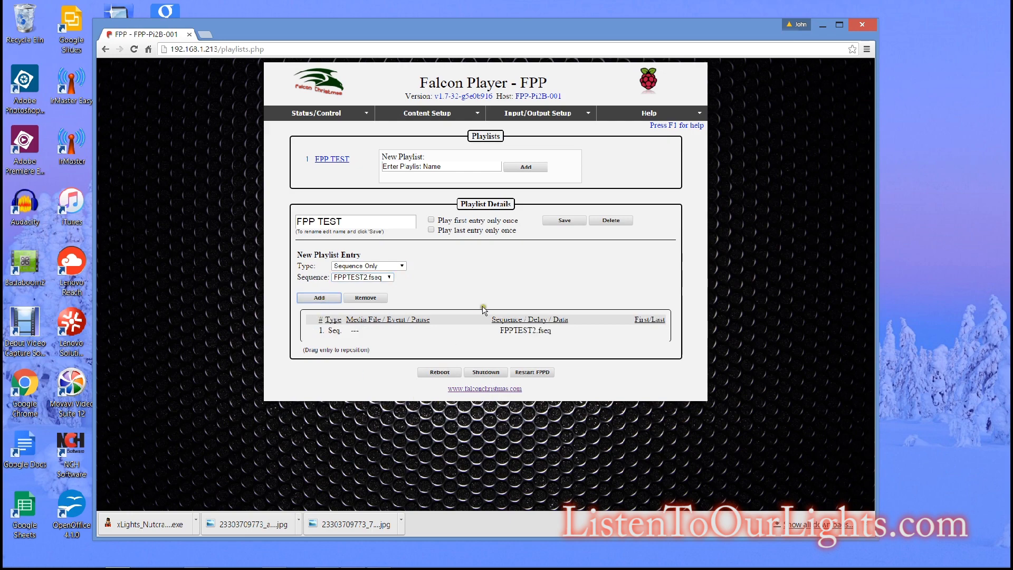
click(564, 221)
click(468, 115)
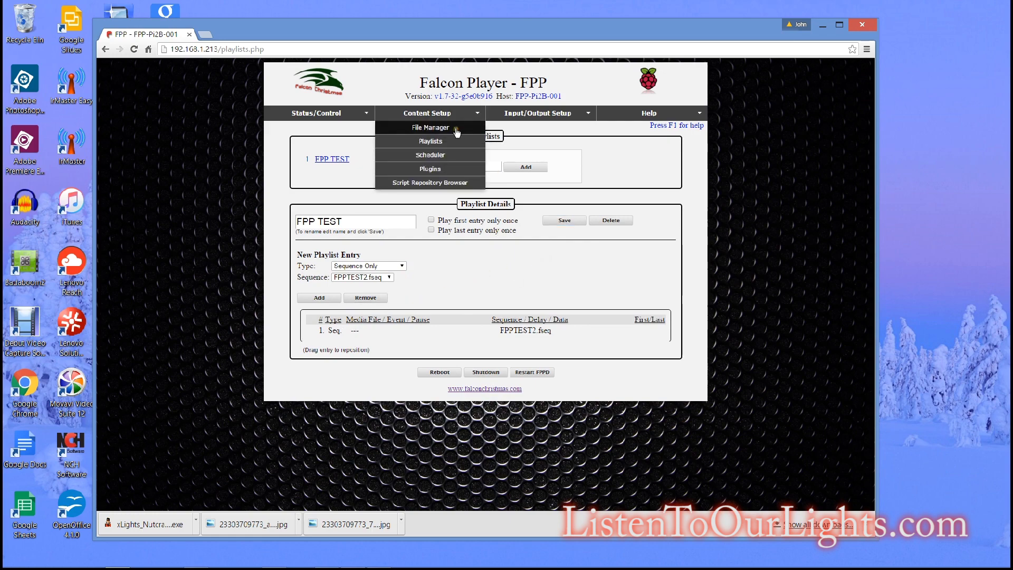
On the Scheduler page, delete the old schedule entry and save the schedule
click(430, 155)
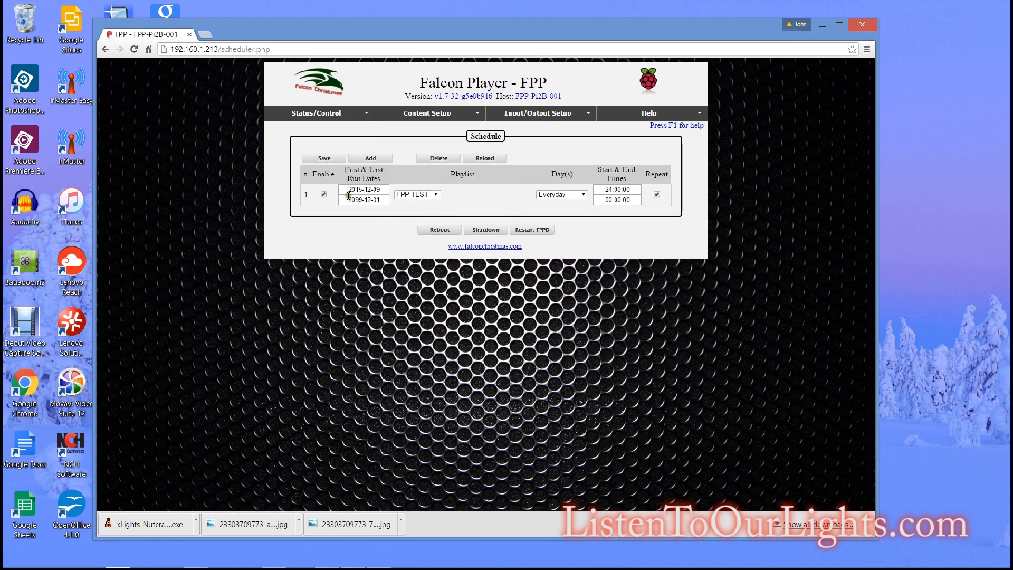
click(437, 198)
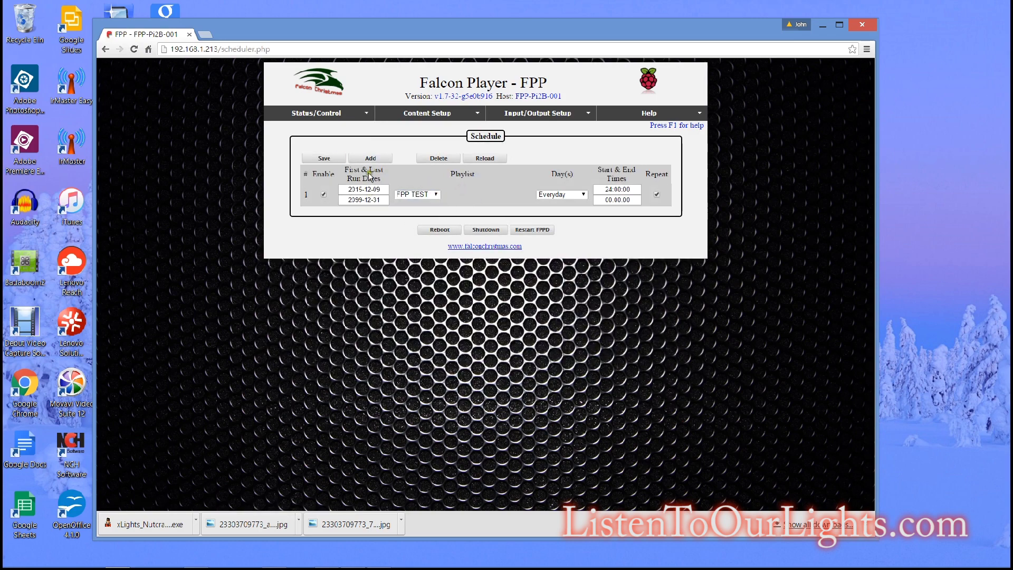
click(438, 158)
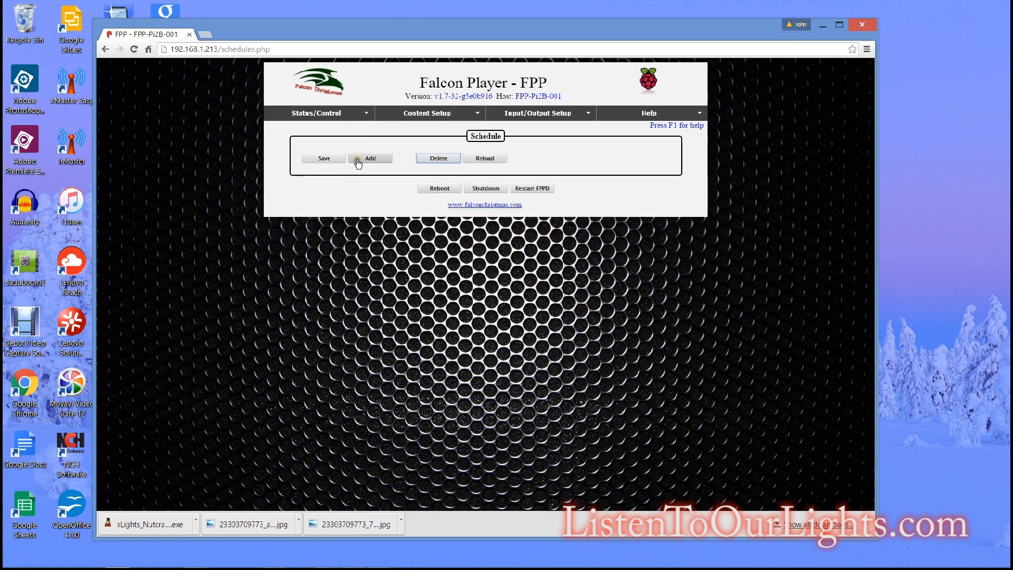
click(323, 158)
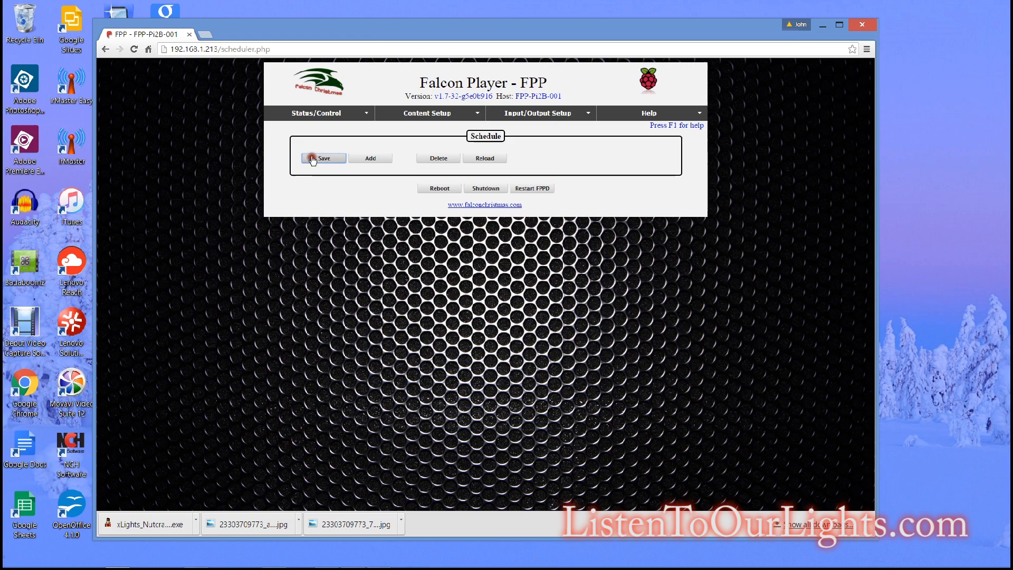
Add a schedule entry for FPP TEST, checking the Playlists page before returning to the Scheduler
click(369, 158)
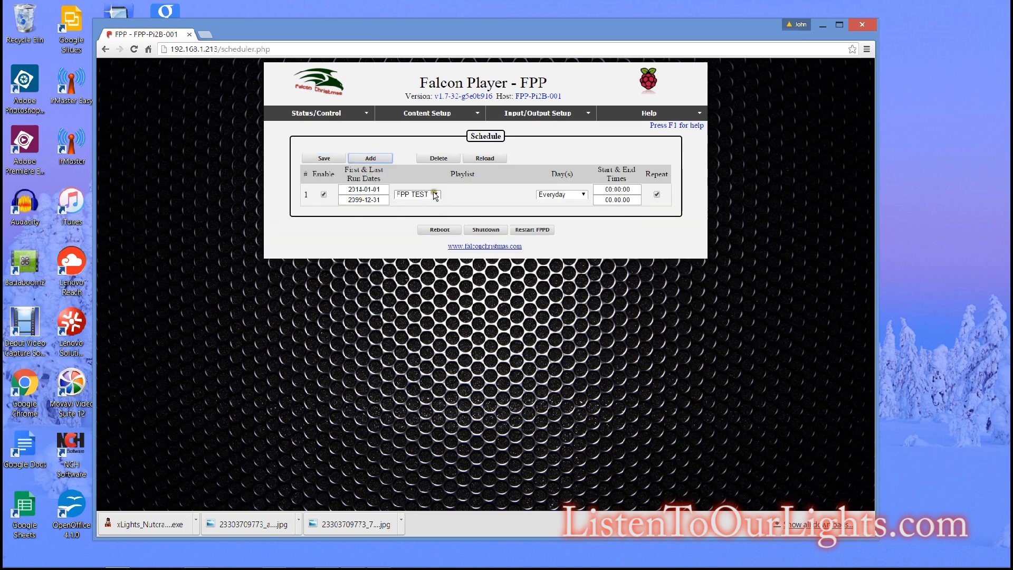
click(435, 196)
click(433, 191)
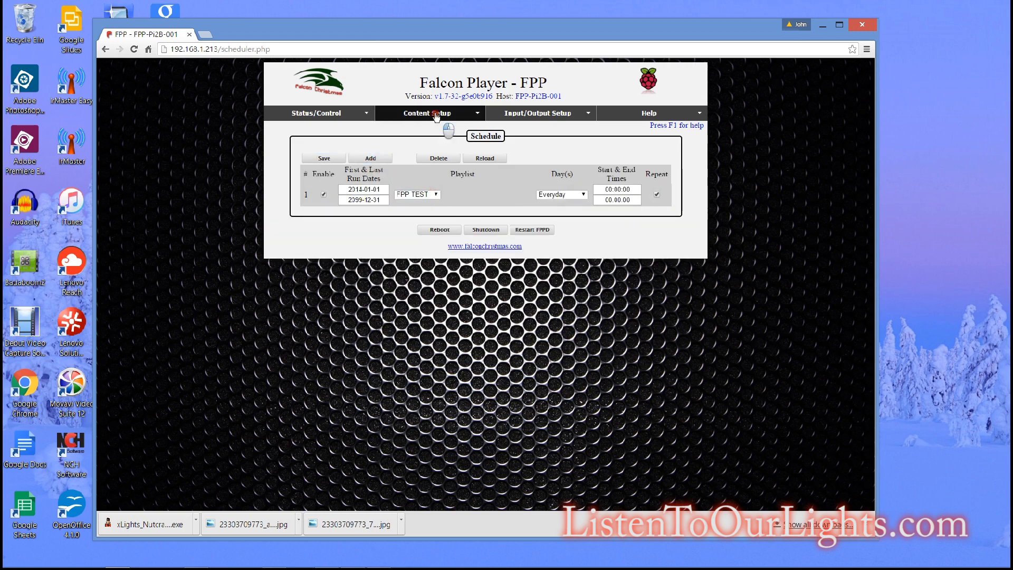
mouse_move(432, 114)
click(431, 136)
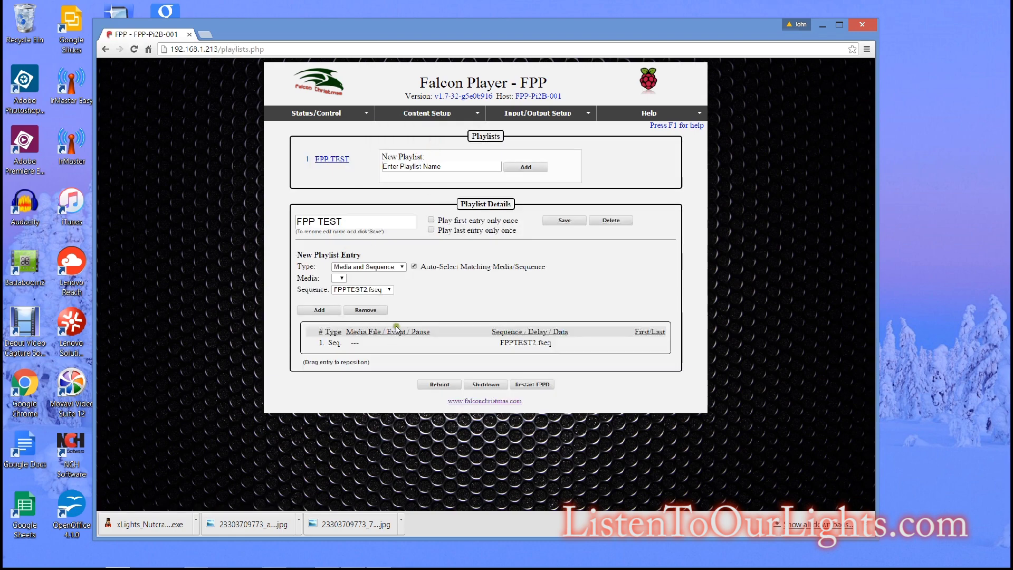
mouse_move(445, 113)
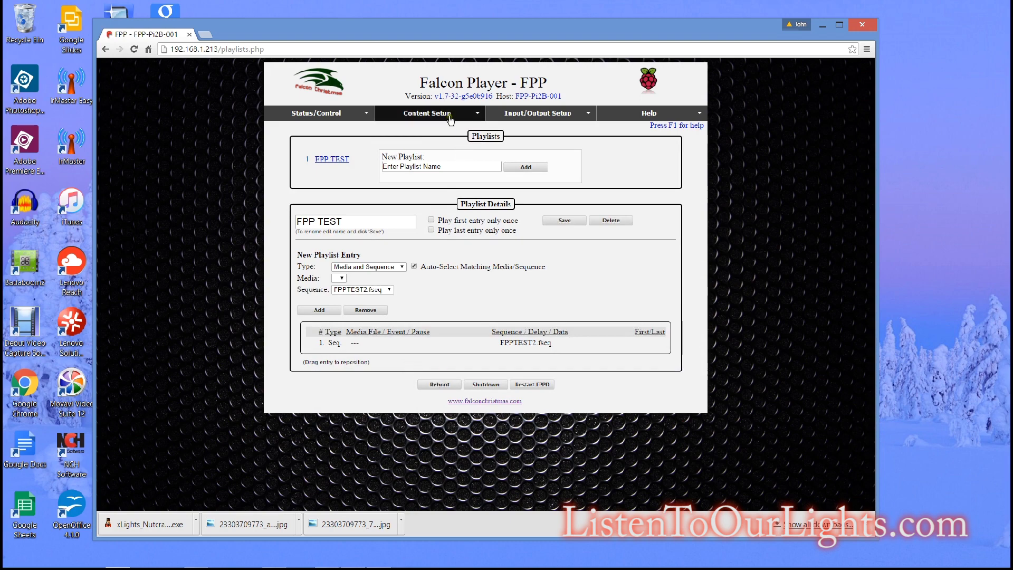
click(430, 155)
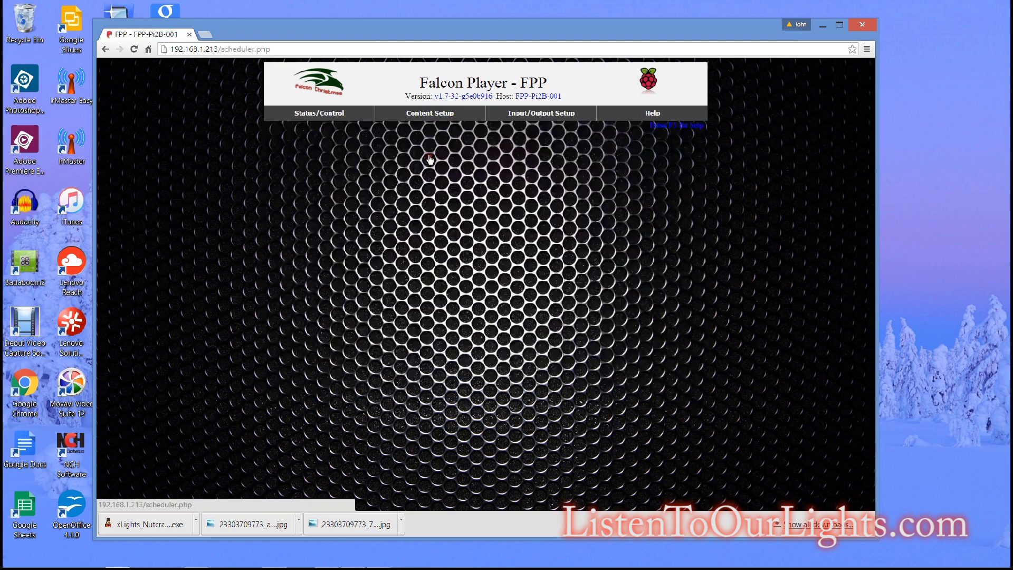
Add an everyday repeating FPP TEST entry, 2014-01-01 to 2399-12-31, and save the schedule
click(358, 158)
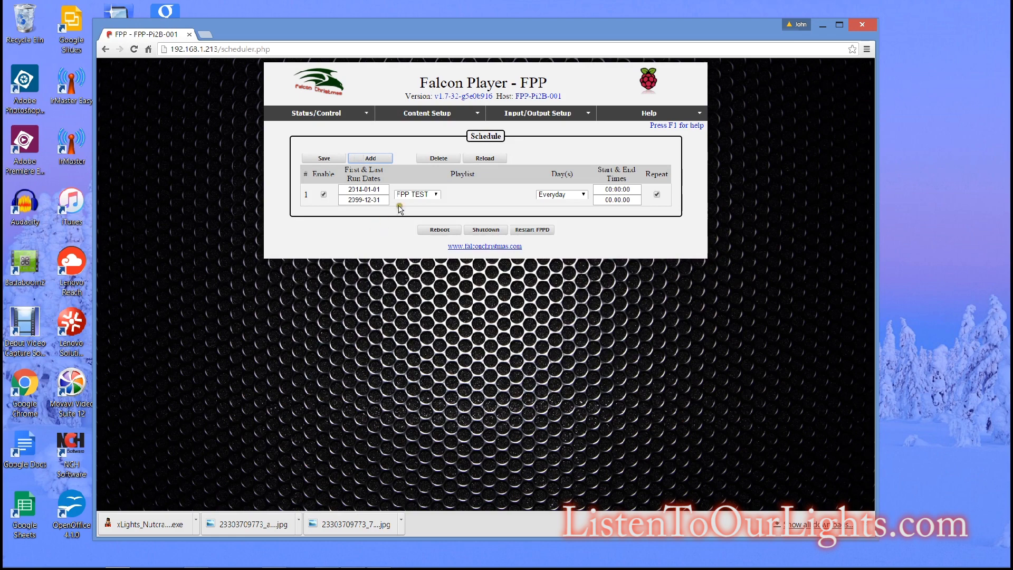
click(431, 194)
click(431, 196)
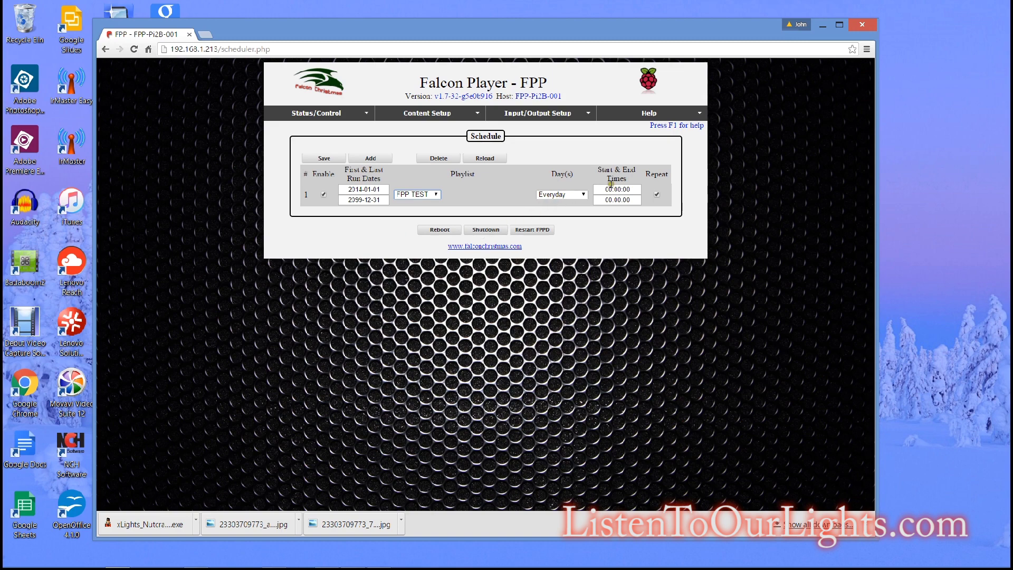
click(323, 160)
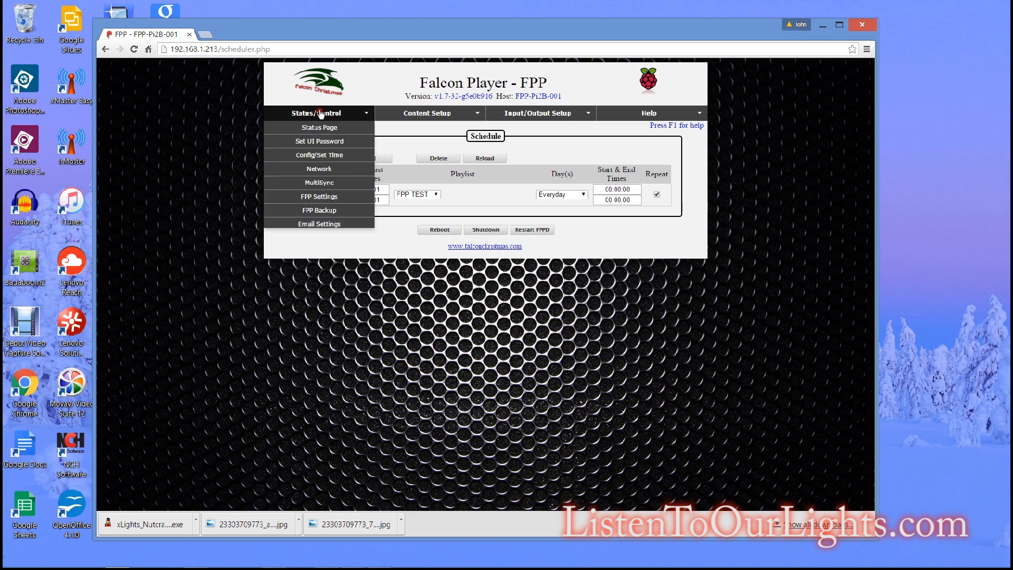
From the Status Page, play the FPP TEST playlist
click(318, 126)
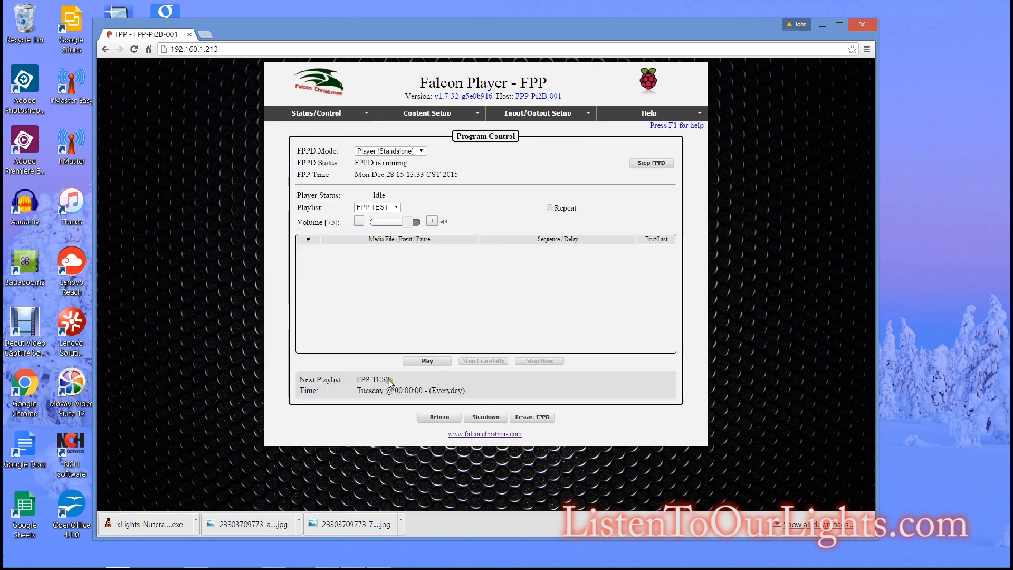
click(426, 362)
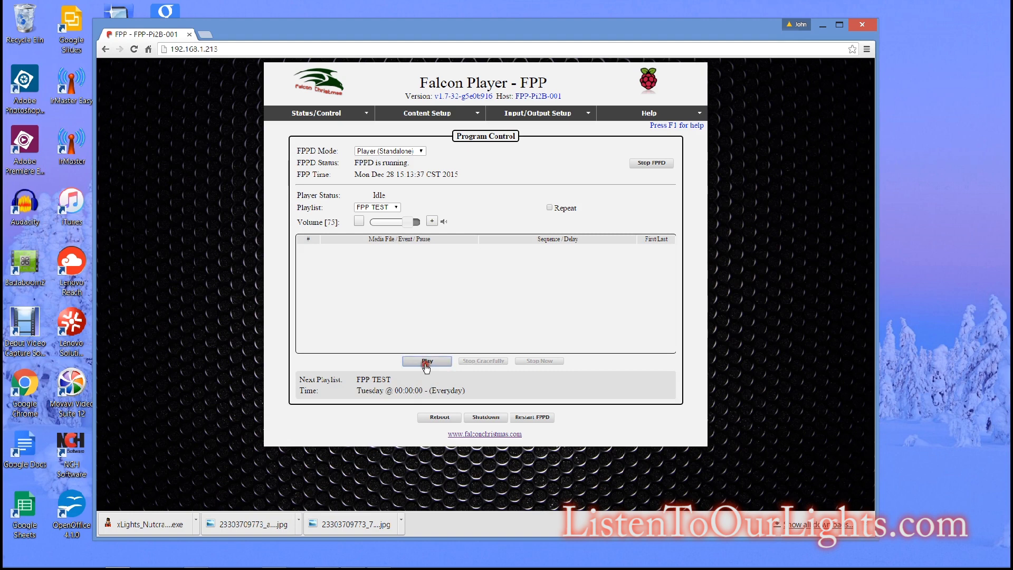